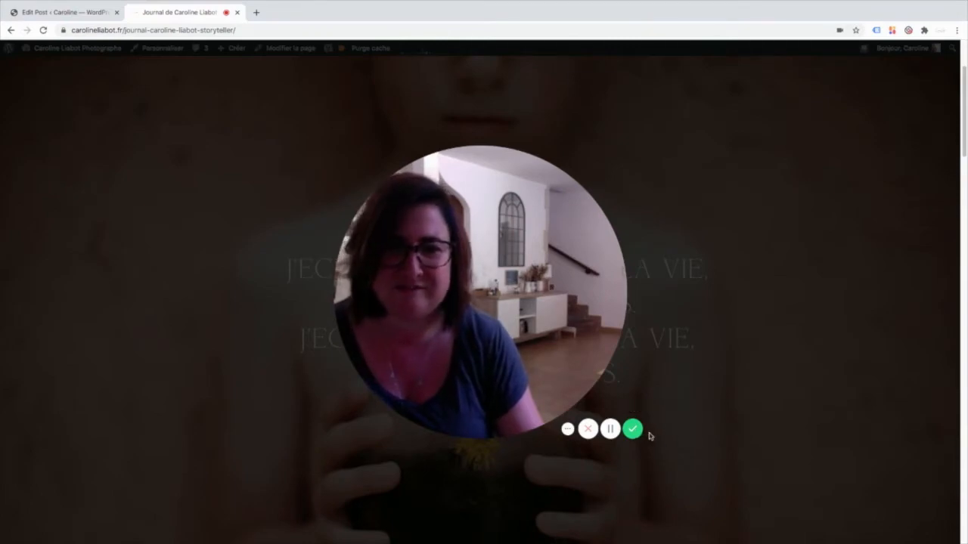
pyautogui.click(632, 428)
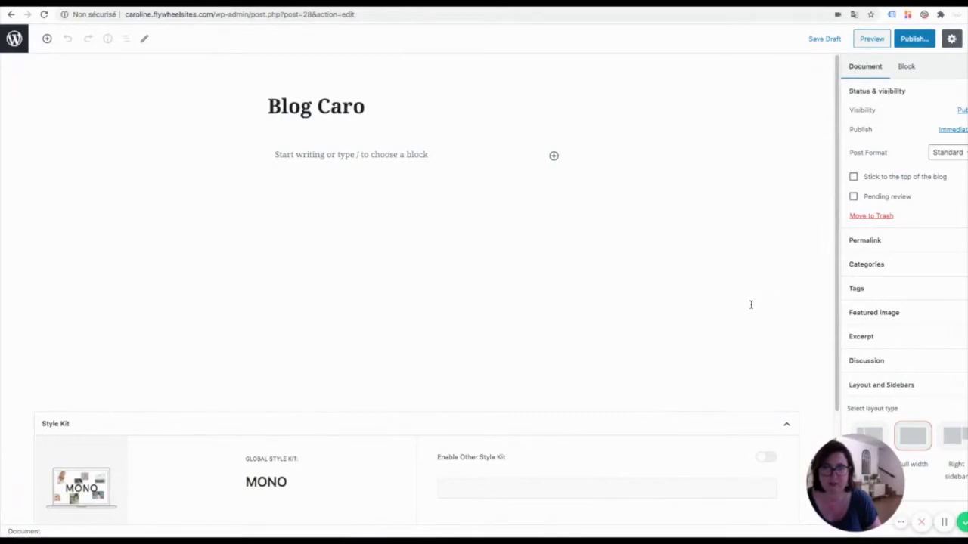
# Enable the custom layout for this blog post in the settings below the editor
pyautogui.scroll(-2, 751, 304)
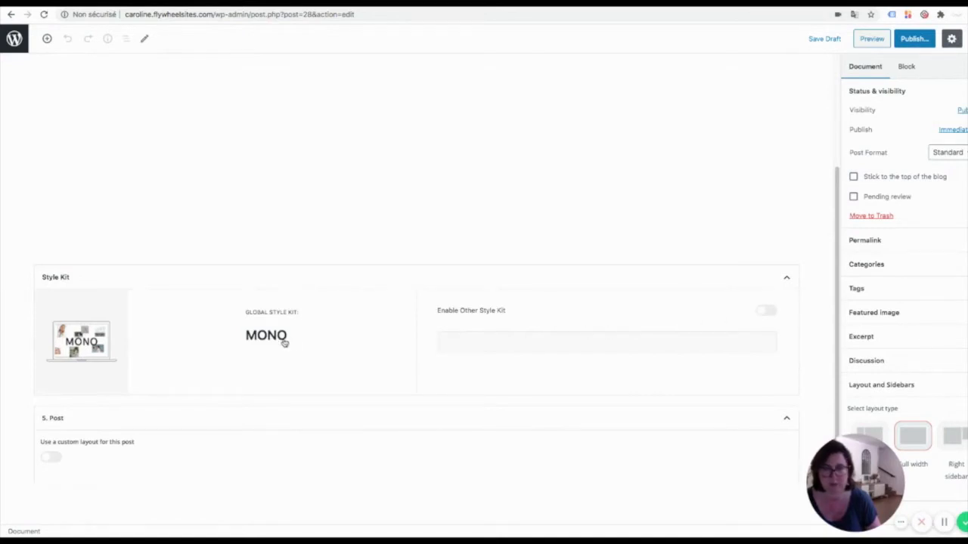
pyautogui.scroll(3, 158, 211)
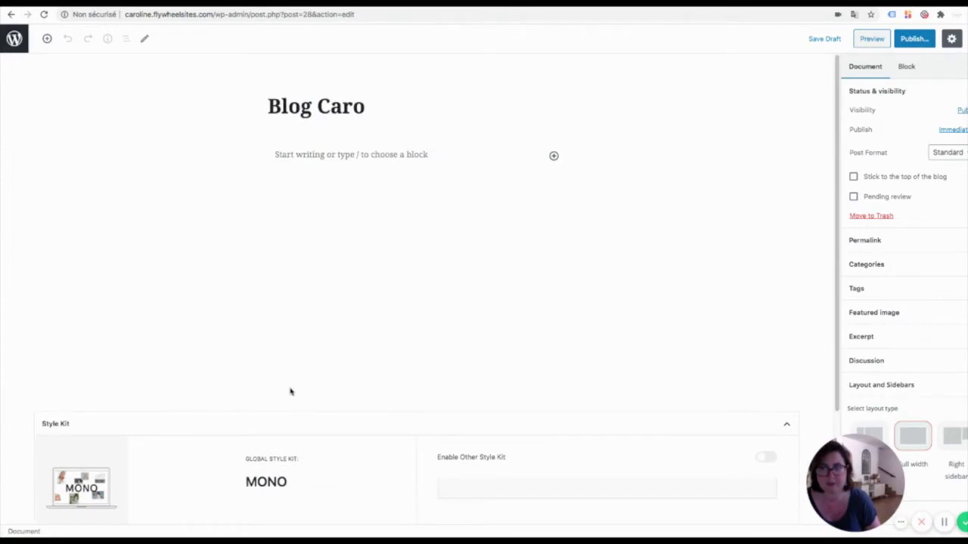
pyautogui.scroll(-3, 253, 372)
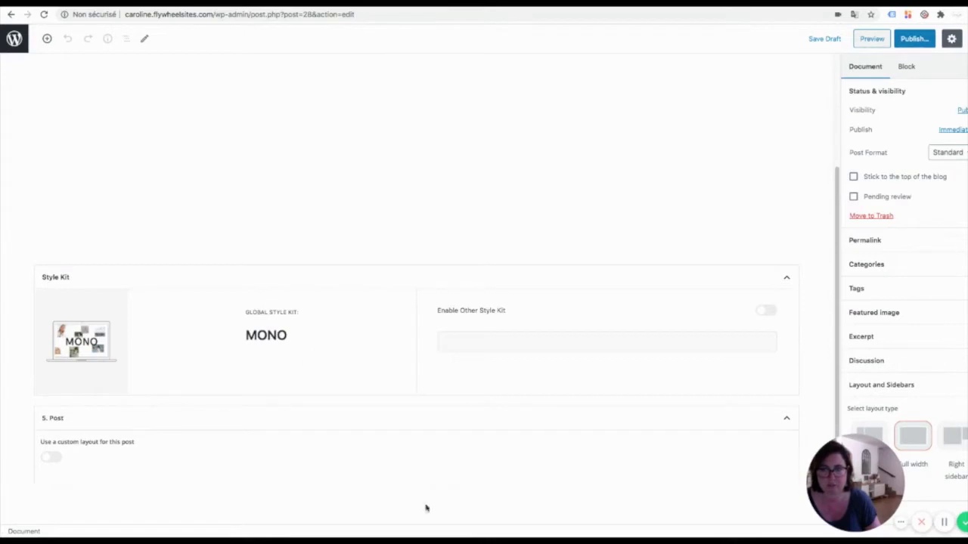
pyautogui.click(59, 459)
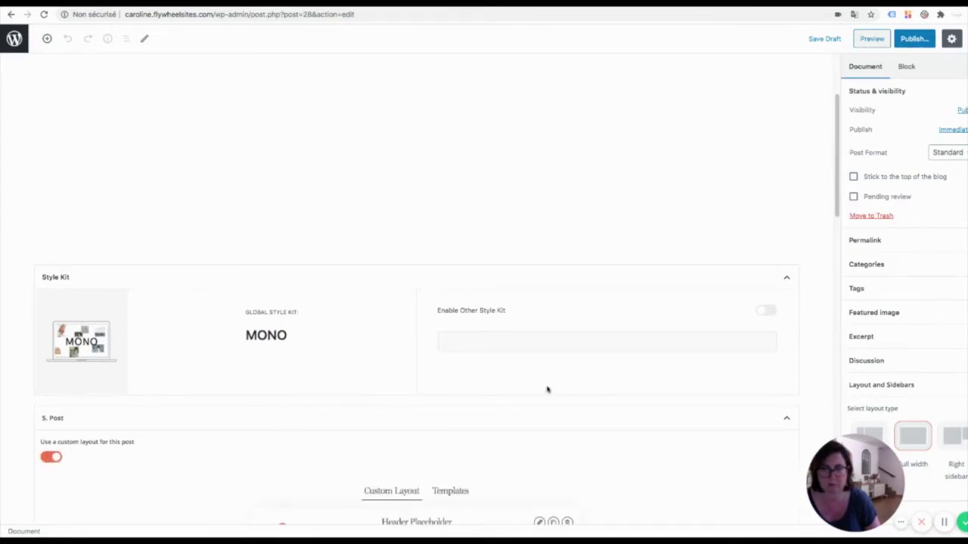
# Examine the blocks of the post's custom layout, from the header placeholder through title, content, share, related items and comments to the footer
pyautogui.scroll(-5, 547, 393)
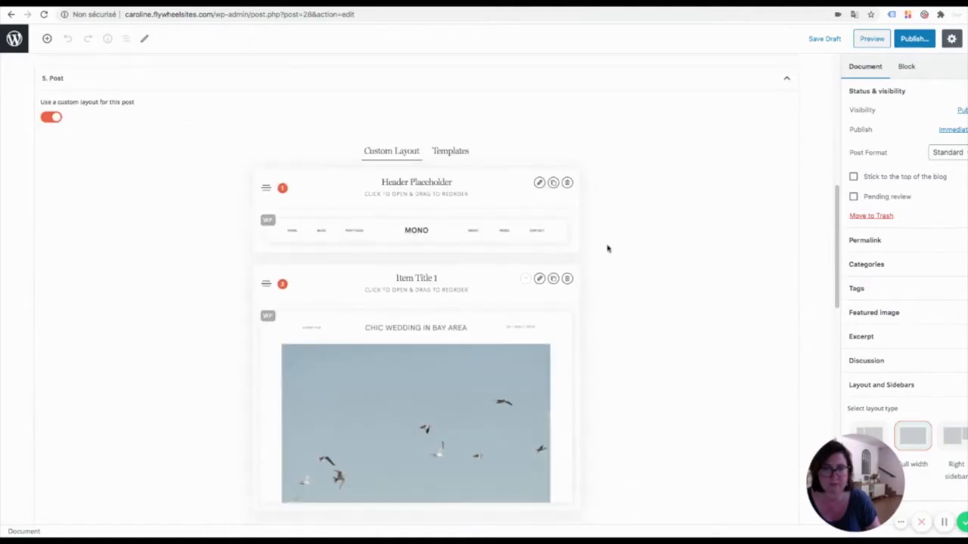
pyautogui.scroll(-1, 507, 455)
pyautogui.scroll(-5, 506, 456)
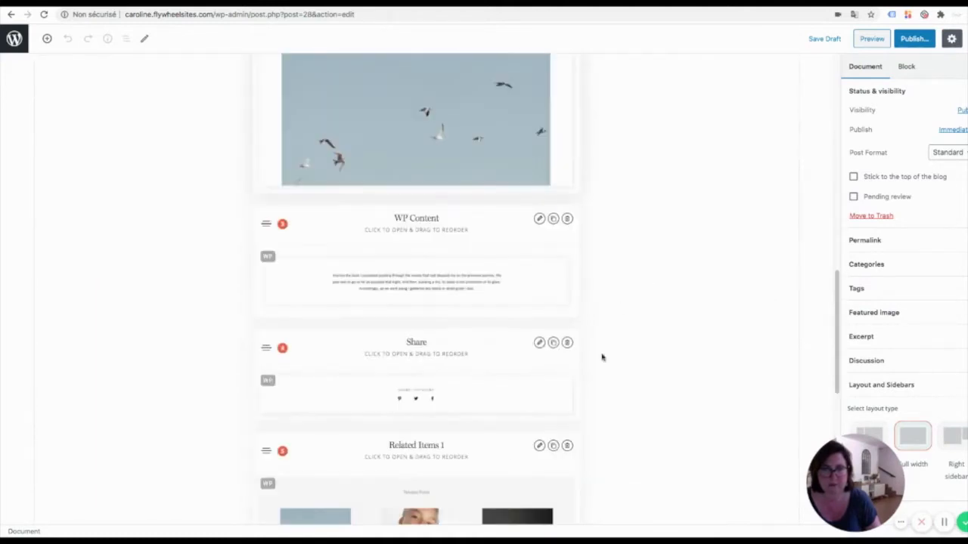
pyautogui.scroll(-7, 413, 409)
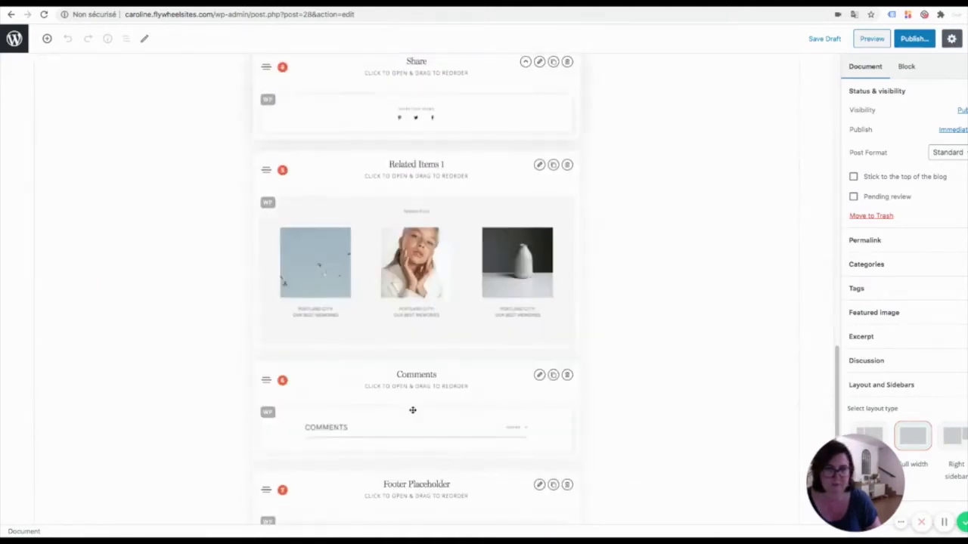
pyautogui.scroll(3, 413, 412)
pyautogui.scroll(3, 413, 413)
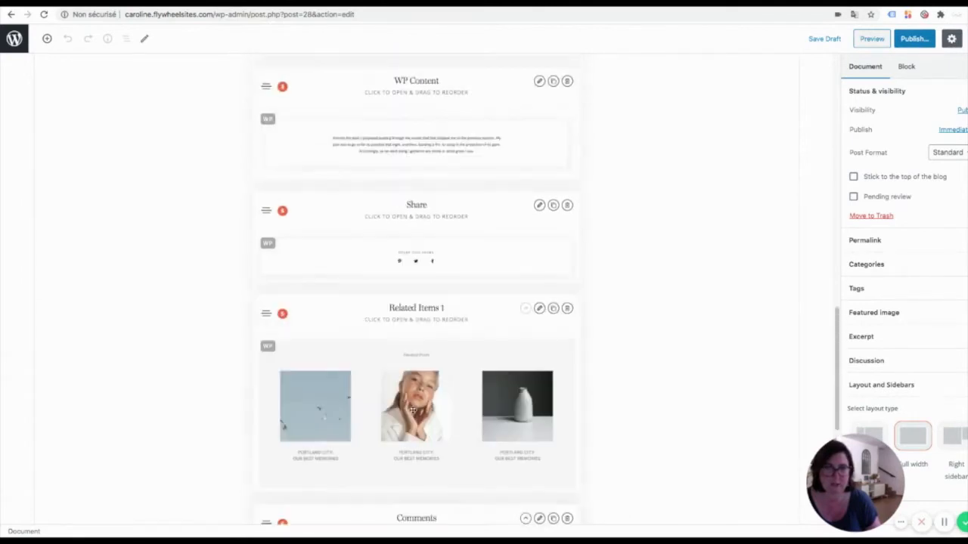
pyautogui.scroll(3, 413, 409)
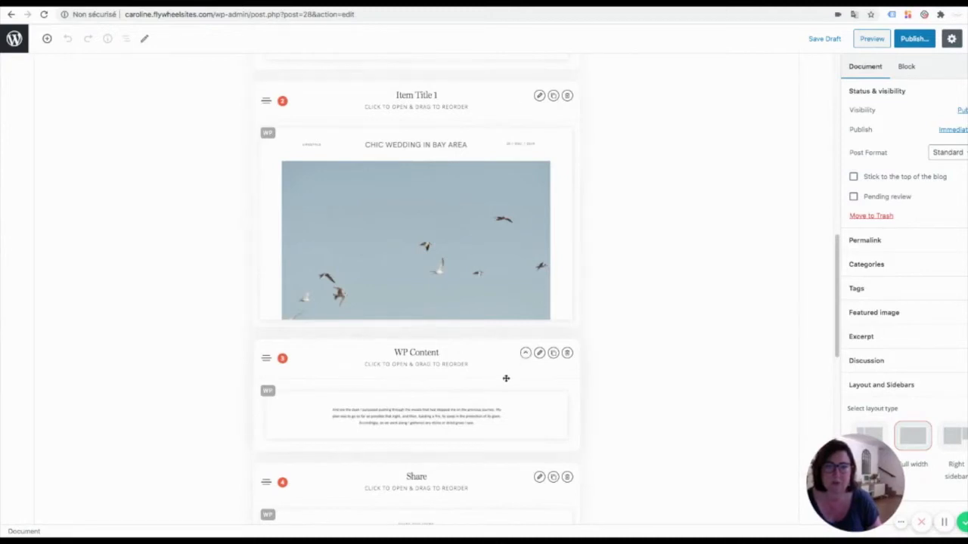
pyautogui.scroll(-3, 499, 339)
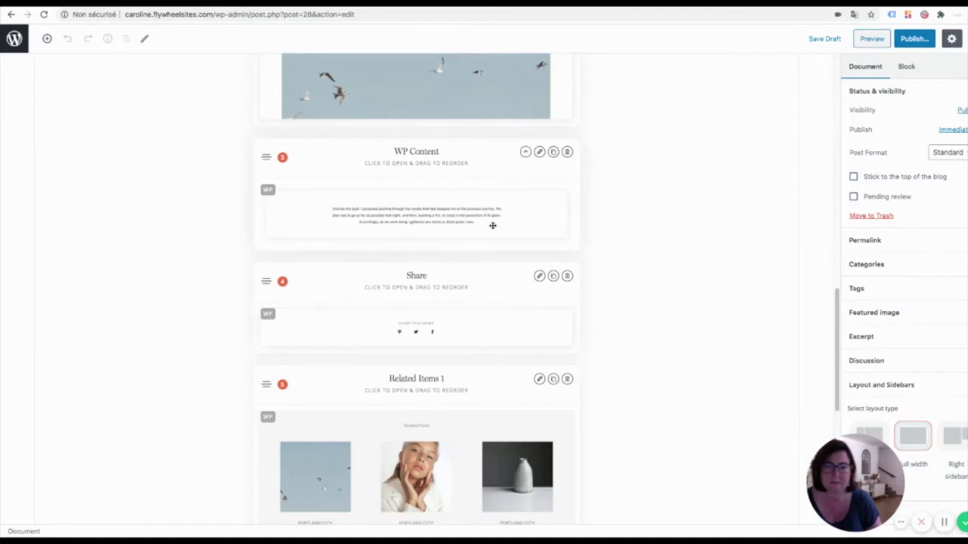
pyautogui.scroll(-2, 493, 225)
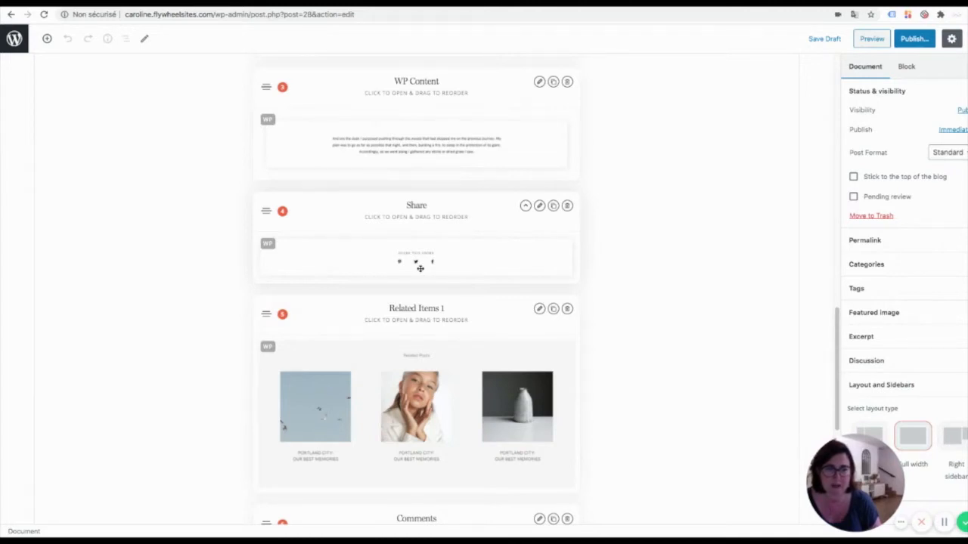
pyautogui.scroll(-3, 419, 268)
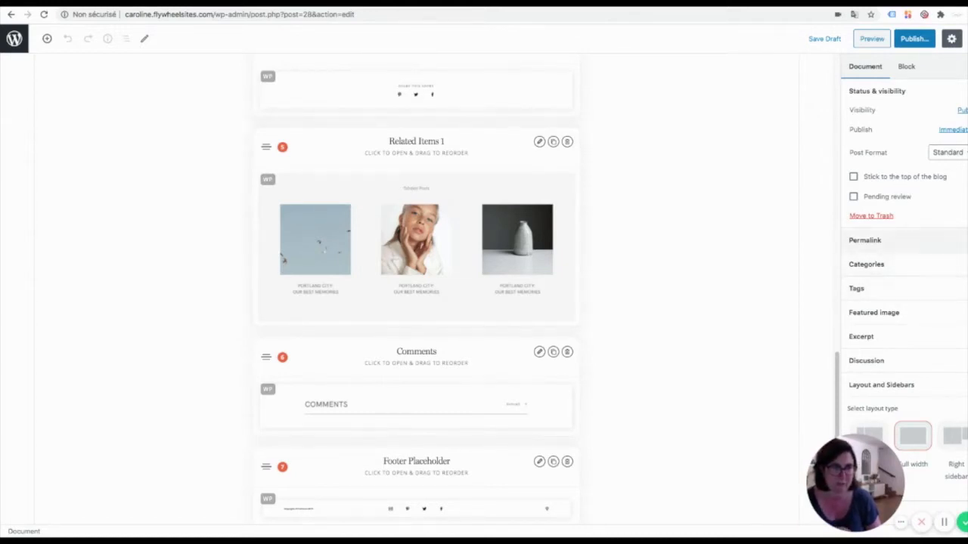
pyautogui.scroll(-3, 499, 346)
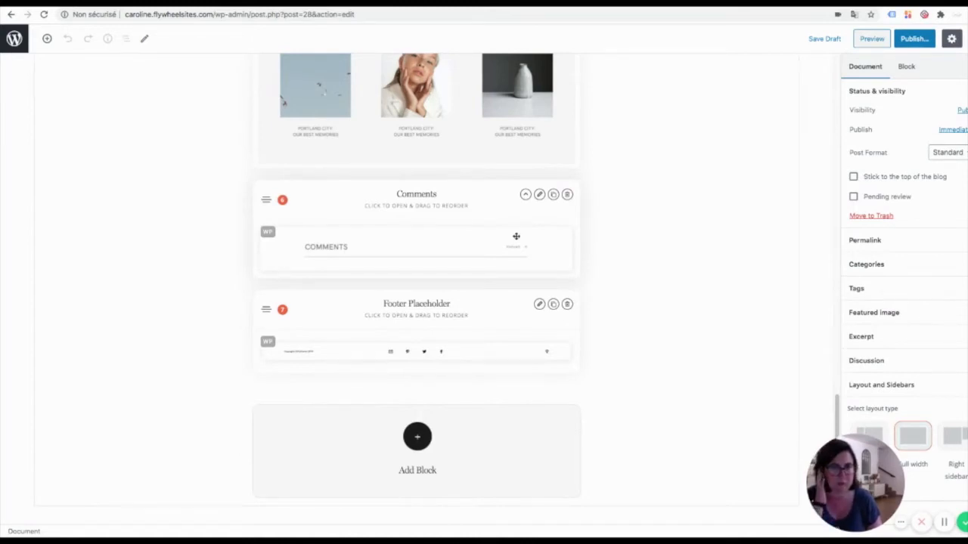
pyautogui.scroll(3, 477, 324)
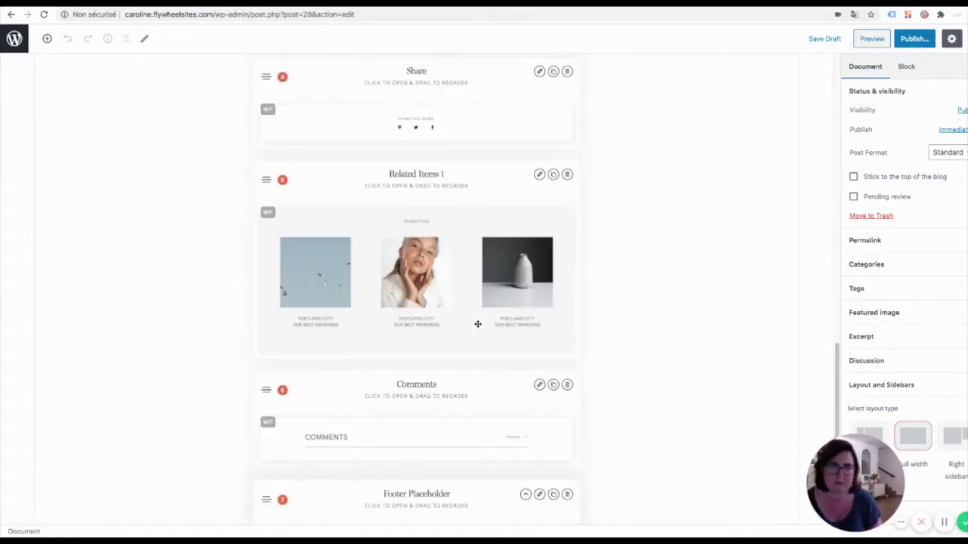
pyautogui.scroll(3, 478, 325)
pyautogui.scroll(1, 477, 324)
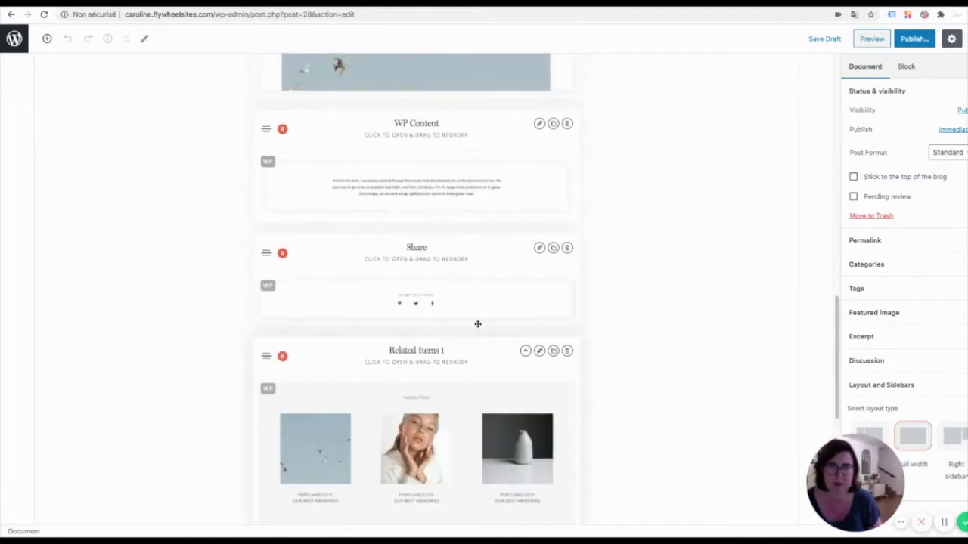
pyautogui.scroll(4, 414, 189)
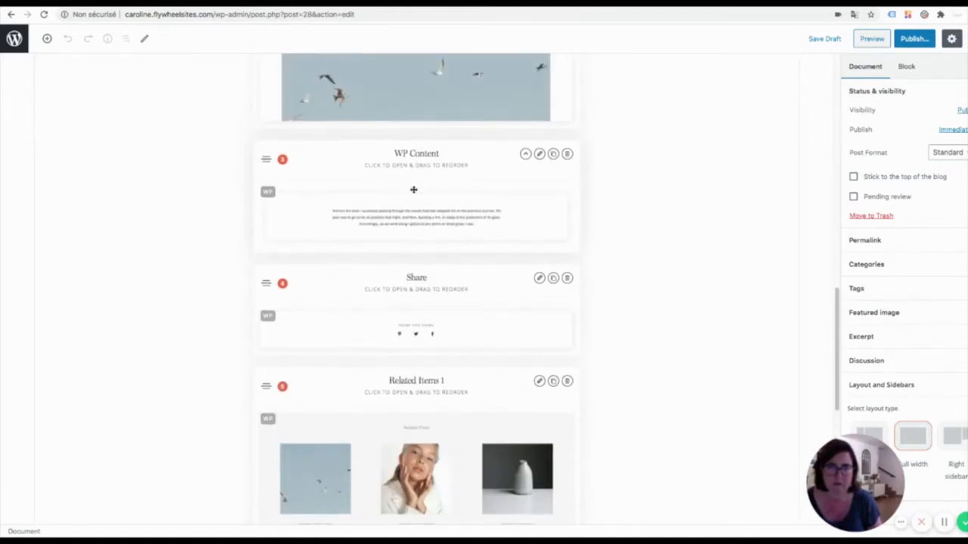
pyautogui.scroll(-3, 406, 202)
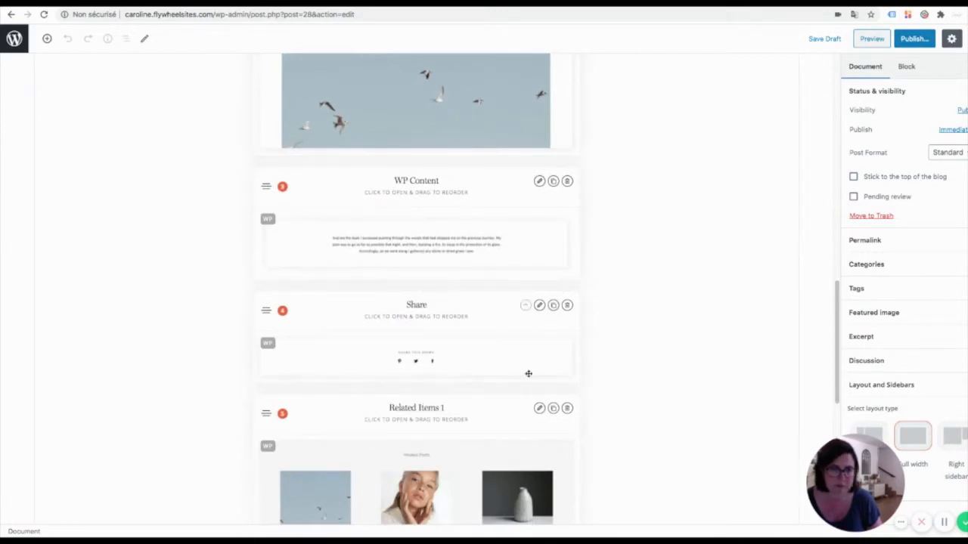
pyautogui.scroll(-3, 514, 408)
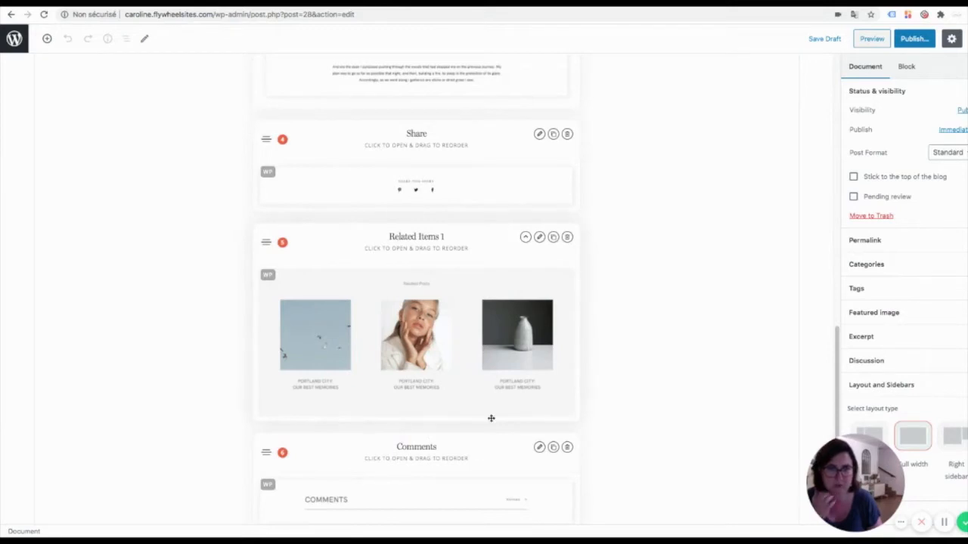
pyautogui.scroll(-3, 477, 402)
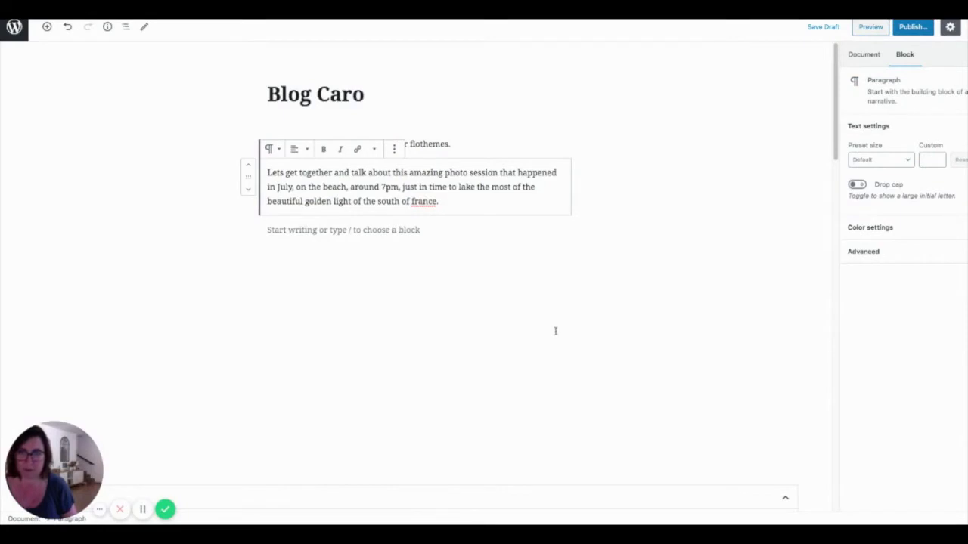
# Insert a Classic block from the Formatting category below the paragraph about the July beach photo session
pyautogui.click(497, 144)
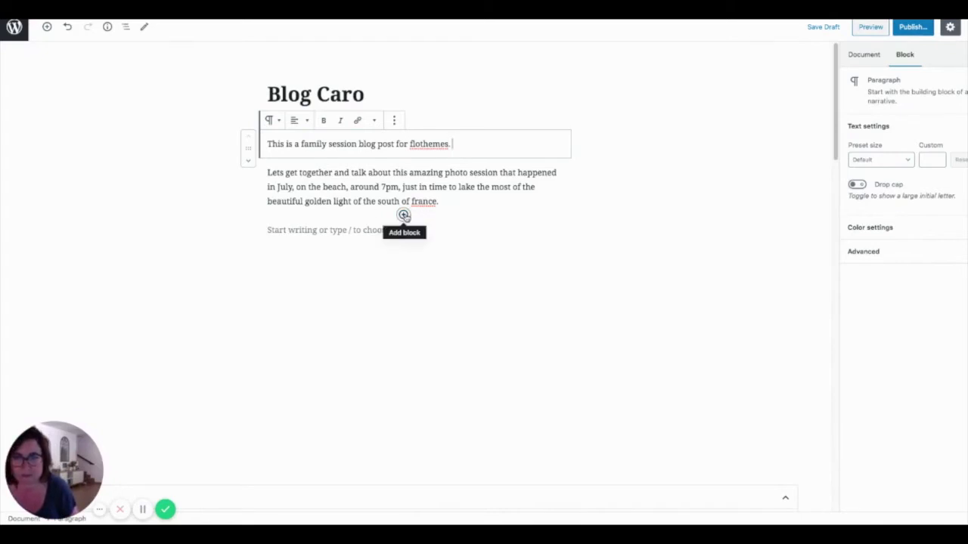
pyautogui.click(404, 215)
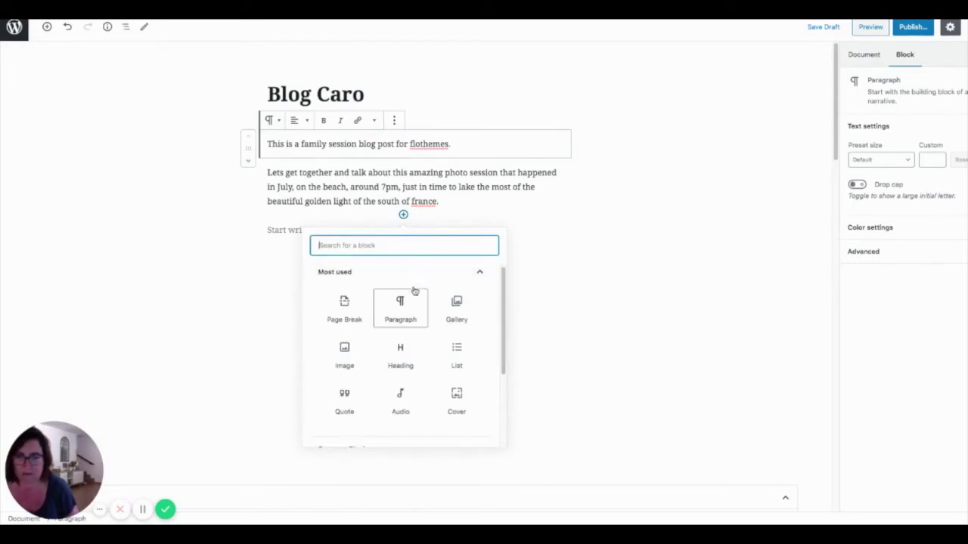
pyautogui.scroll(-1, 450, 304)
pyautogui.scroll(-1, 450, 304)
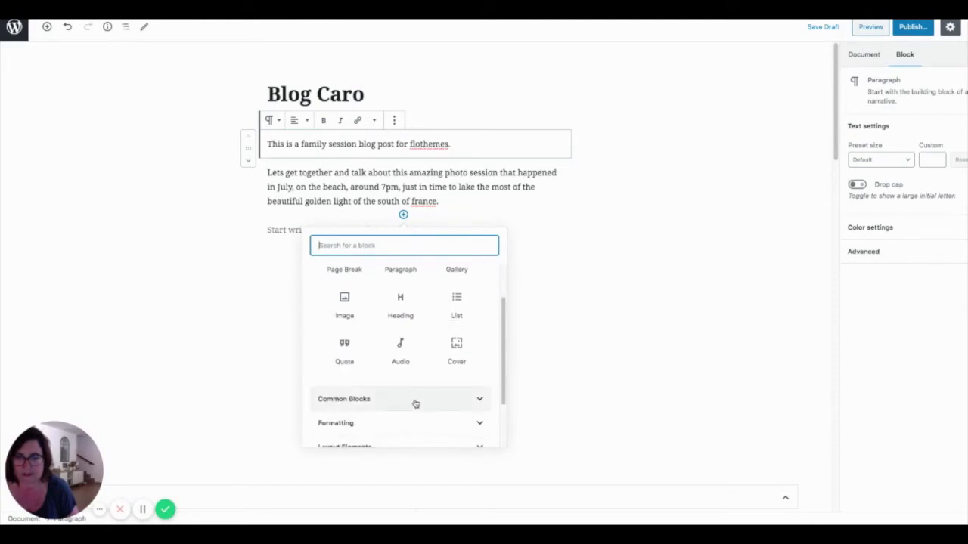
pyautogui.scroll(-1, 415, 401)
pyautogui.click(393, 424)
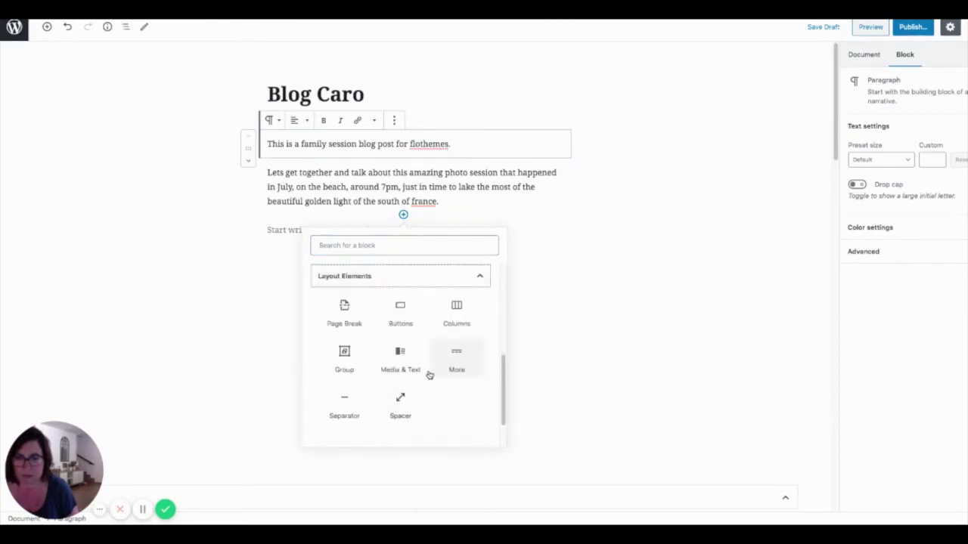
pyautogui.click(369, 277)
pyautogui.click(368, 356)
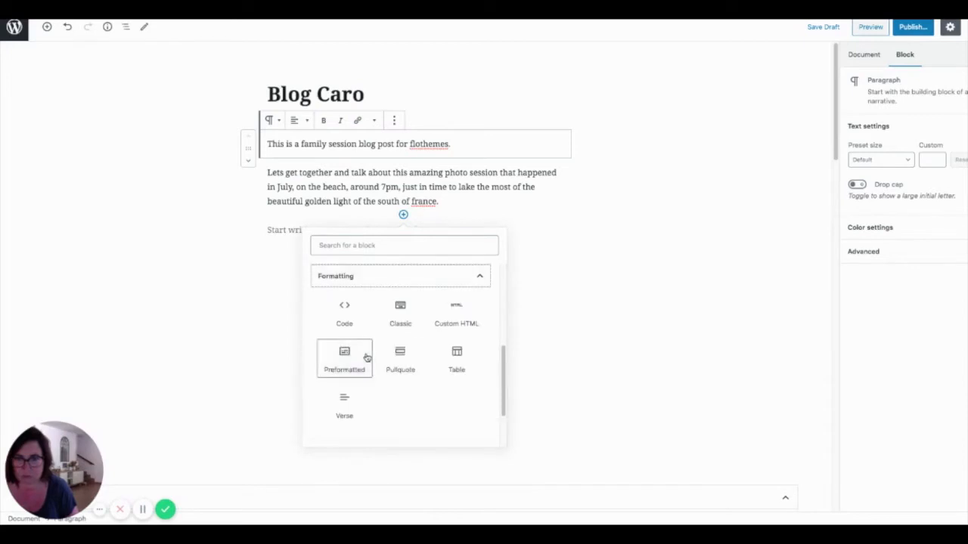
pyautogui.click(403, 308)
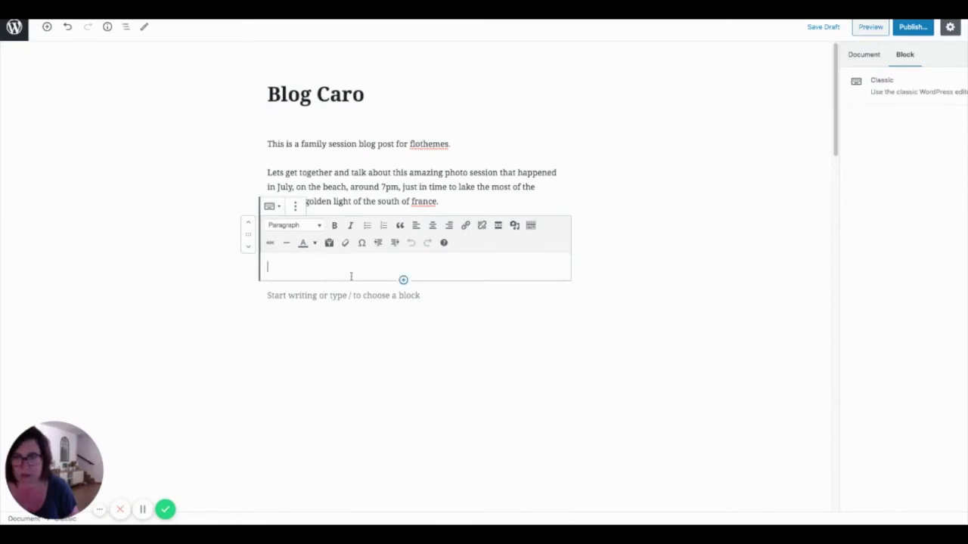
# Look through the Classic block's paragraph and heading styles and the images offered in its media library
pyautogui.click(297, 225)
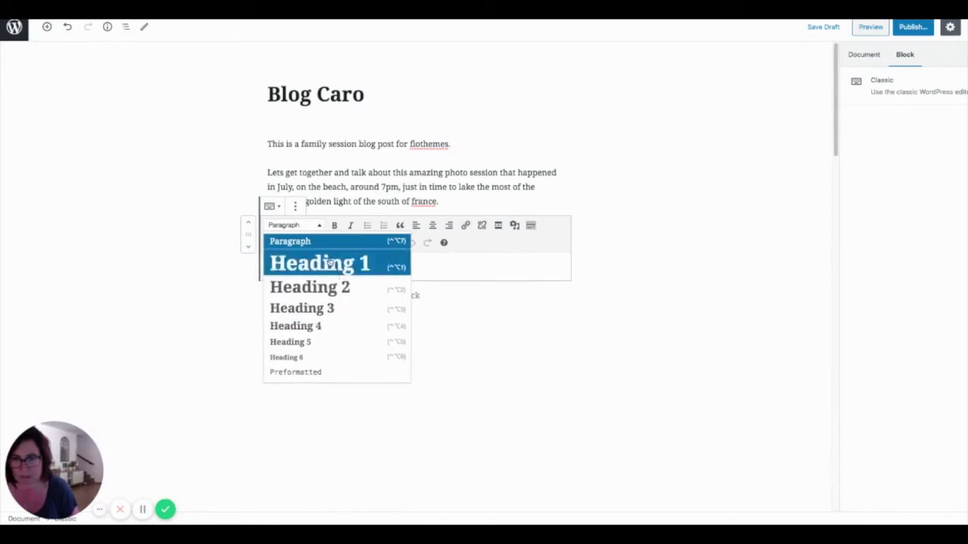
pyautogui.click(302, 227)
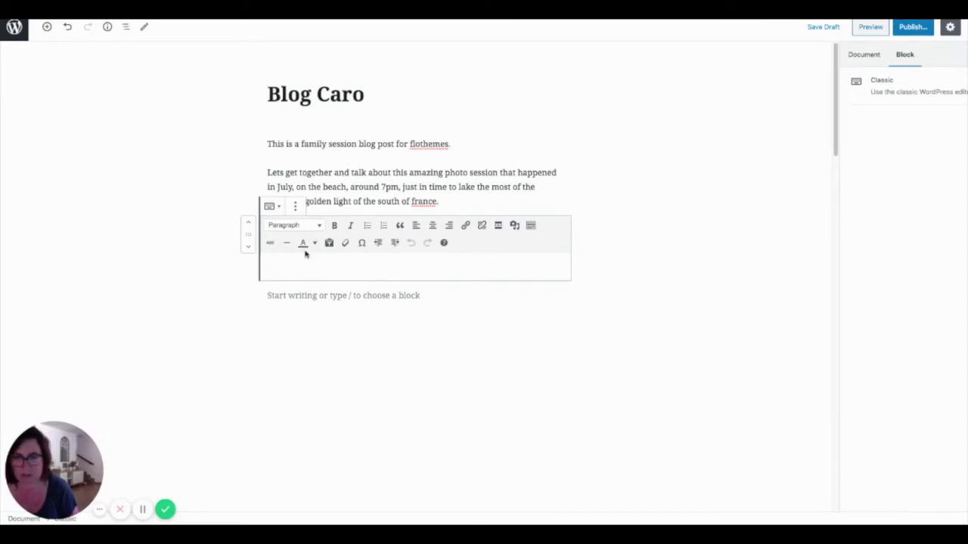
pyautogui.click(515, 227)
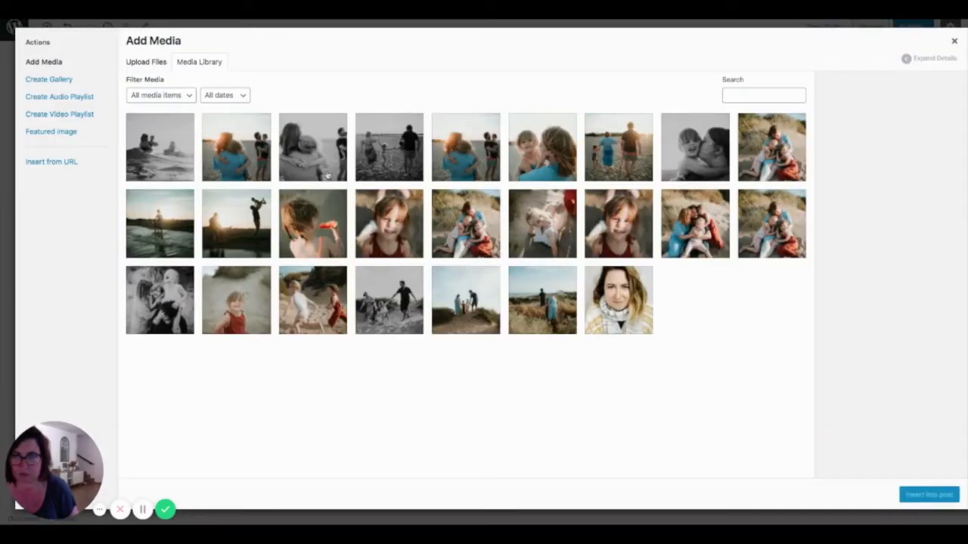
pyautogui.click(954, 42)
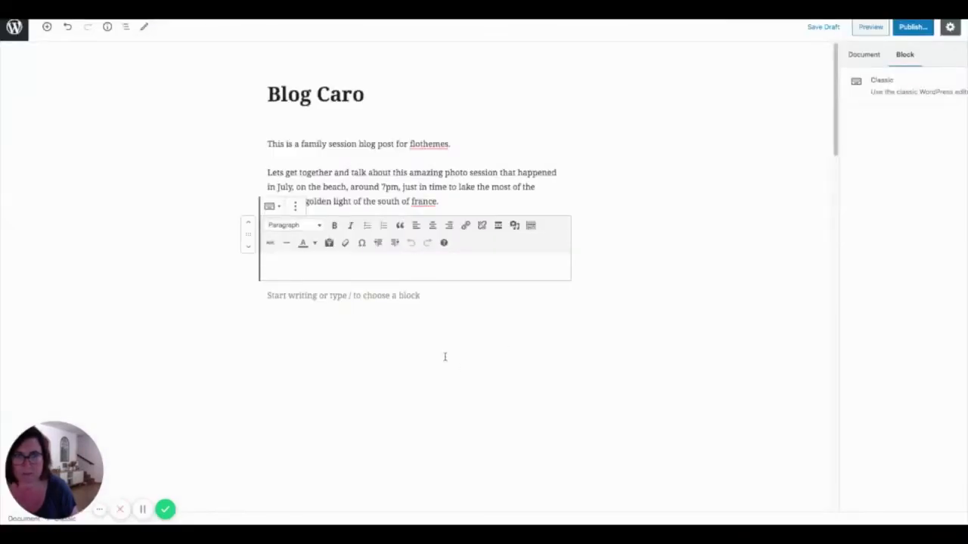
# Write "This is a tutorial for blog posts with Flothemes." in the Classic block and start a new paragraph below it
pyautogui.write('T')
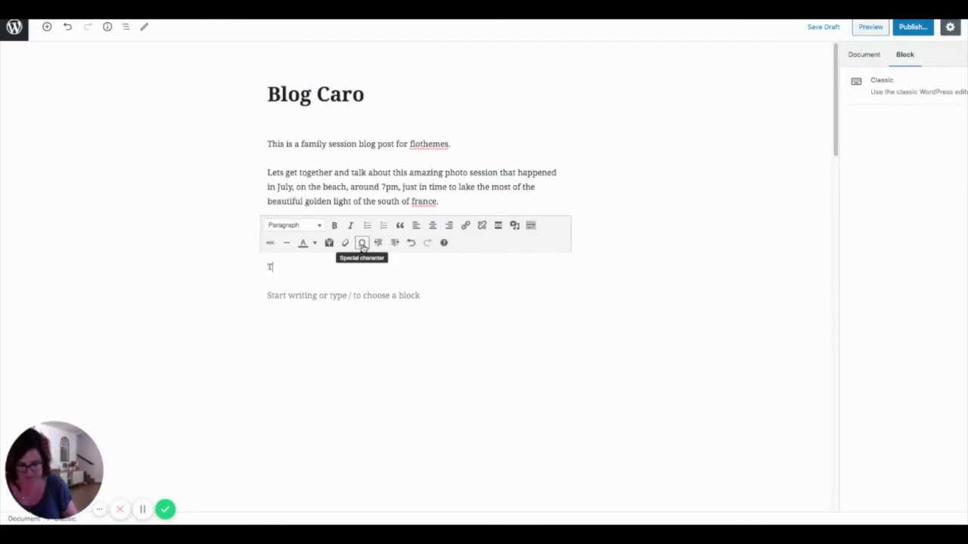
pyautogui.write('his is a tutorial d')
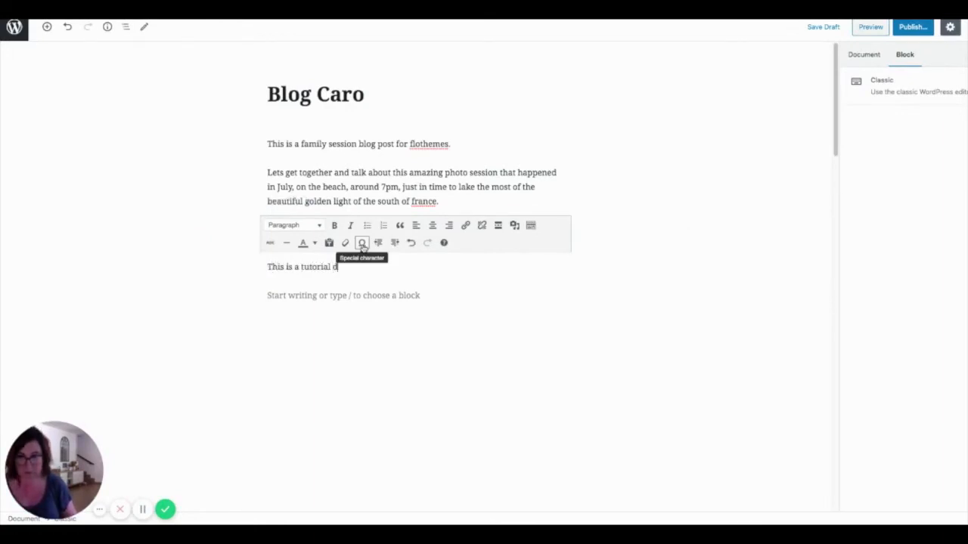
pyautogui.press('BackSpace')
pyautogui.write('for blog po')
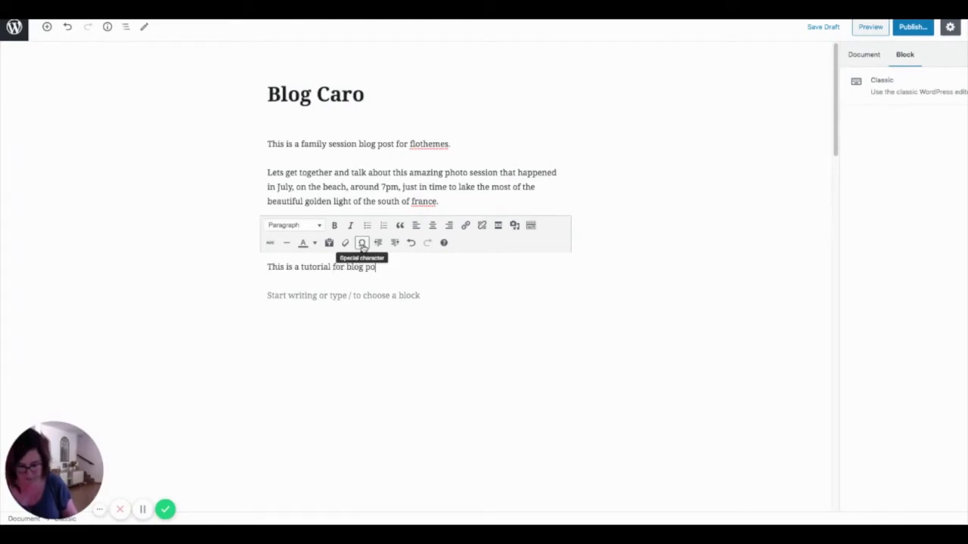
pyautogui.write('sts with Fko')
pyautogui.press('BackSpace')
pyautogui.press('BackSpace')
pyautogui.write('lothemes.')
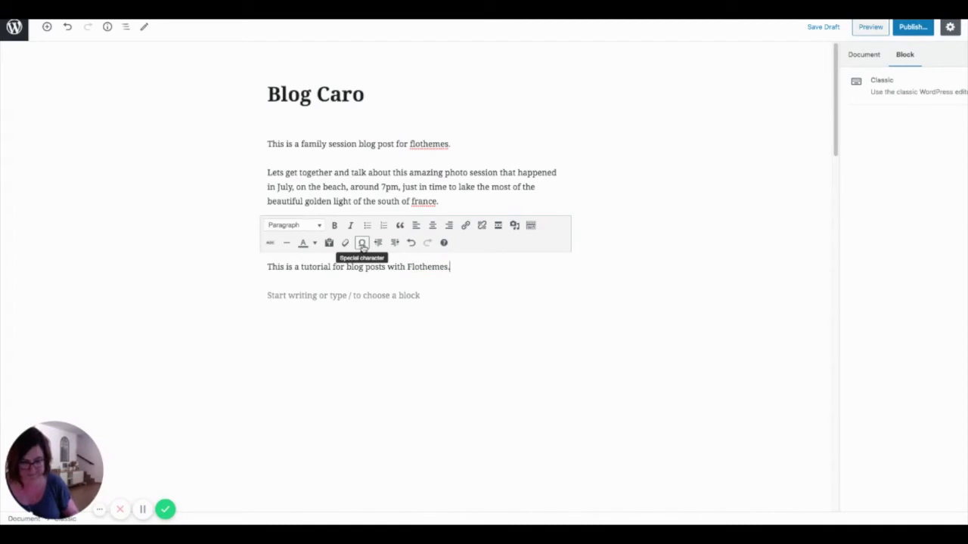
pyautogui.press('Return')
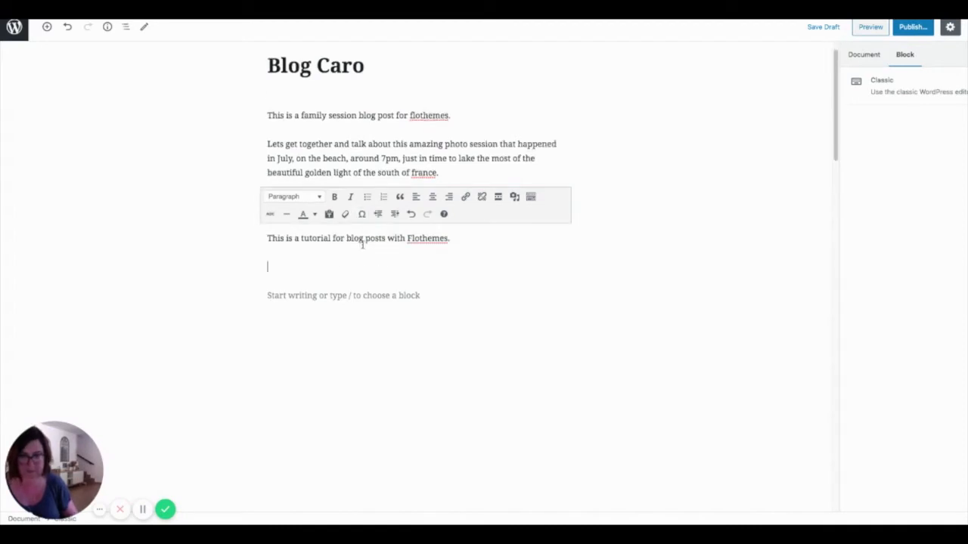
# Insert a Gallery block below the Classic block and open the media library to pick its images
pyautogui.click(446, 299)
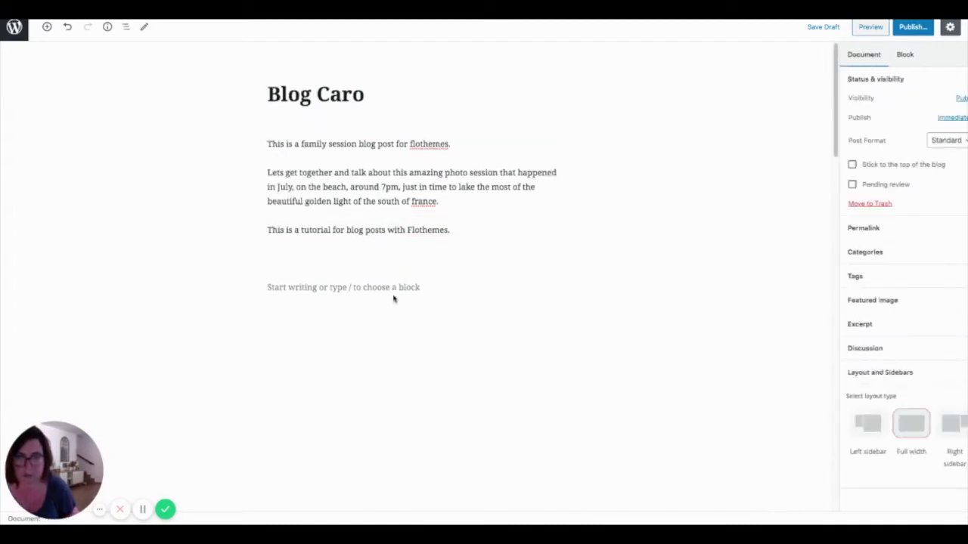
pyautogui.click(404, 272)
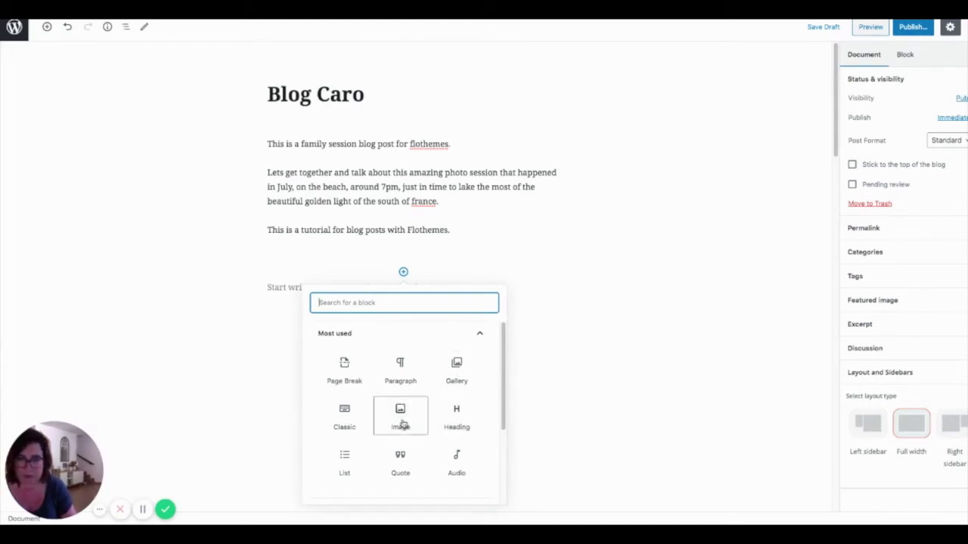
pyautogui.click(457, 378)
pyautogui.click(331, 352)
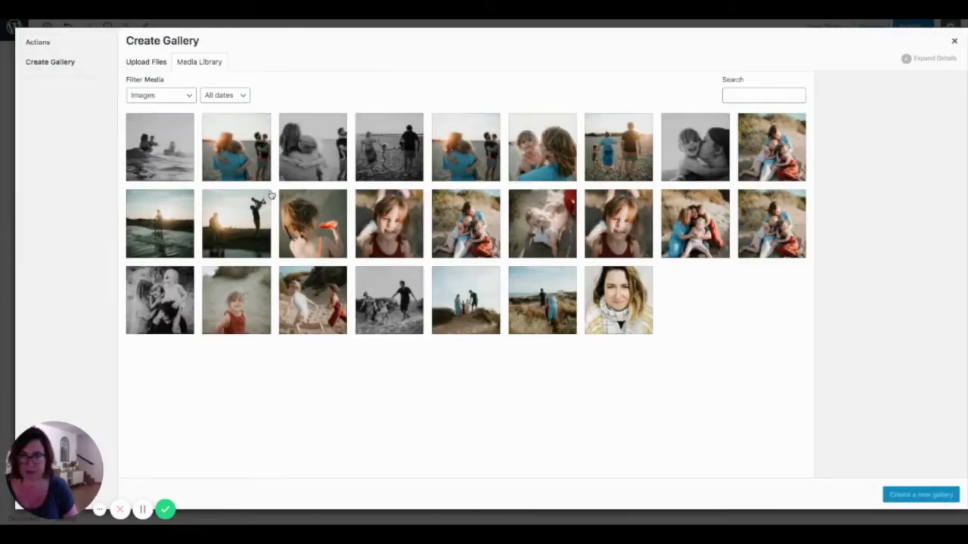
# Create a gallery from four sunset beach photos, including the couple walking with their child and the lifted-child silhouette, and insert it
pyautogui.click(234, 166)
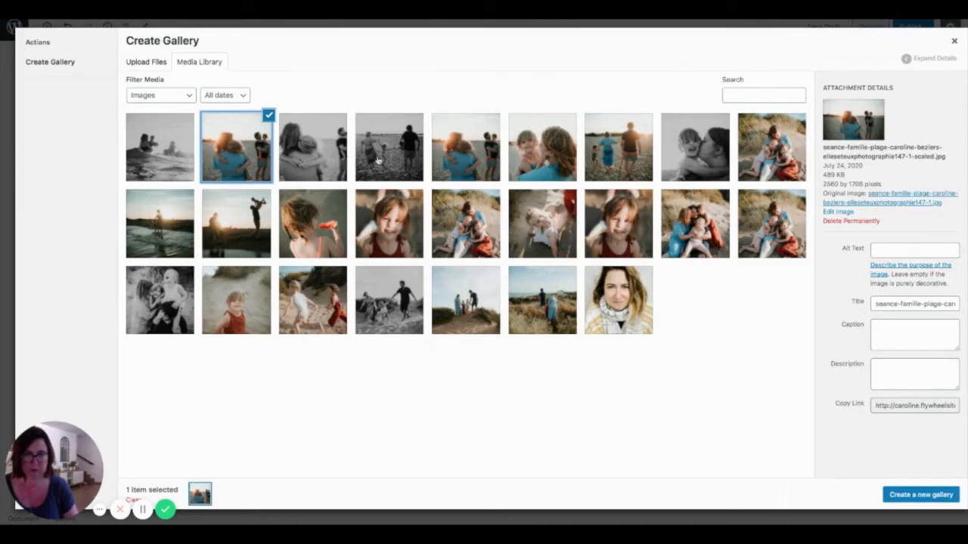
pyautogui.click(461, 163)
pyautogui.click(627, 159)
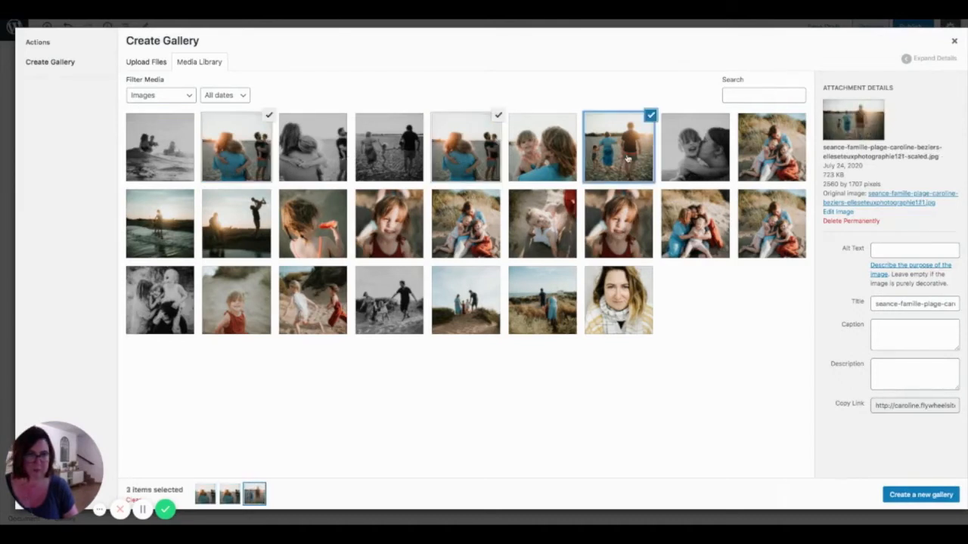
pyautogui.click(261, 212)
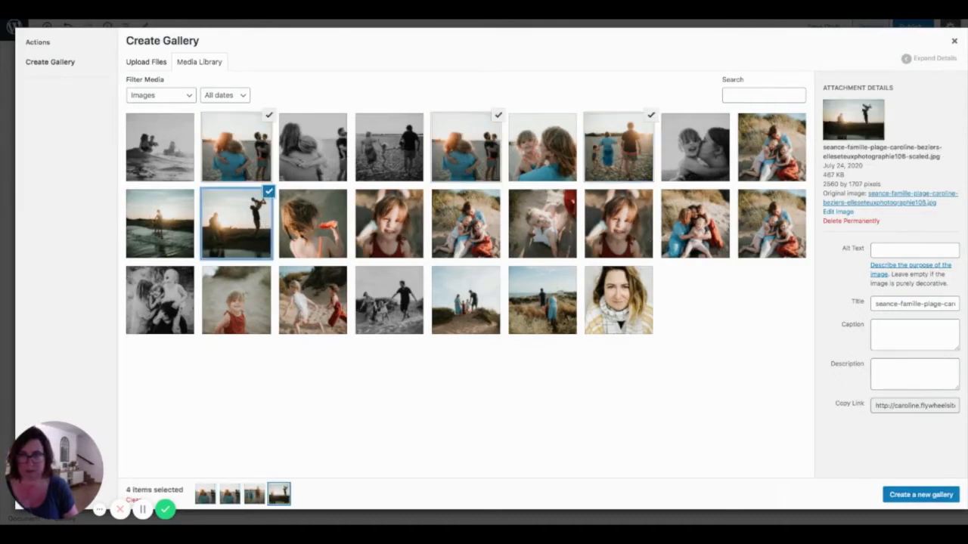
pyautogui.click(940, 494)
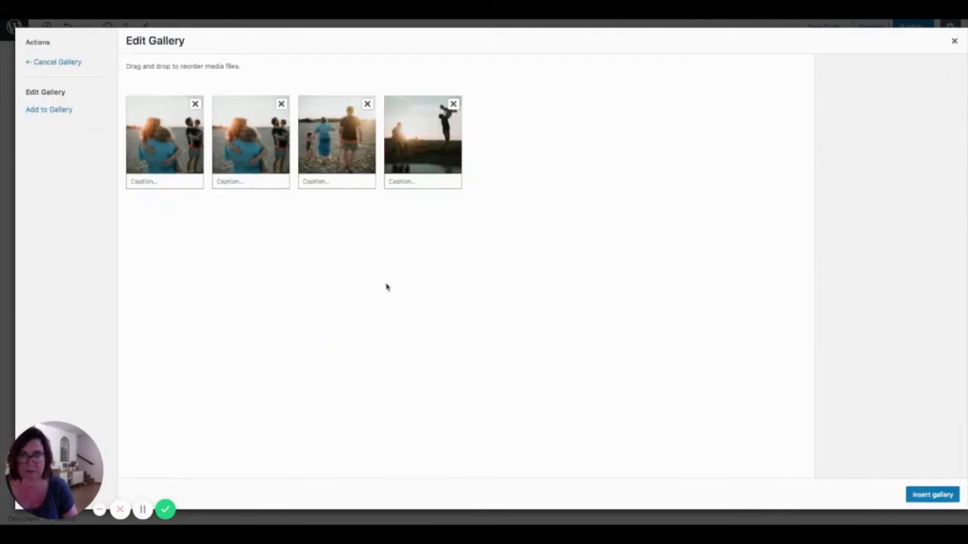
pyautogui.click(915, 494)
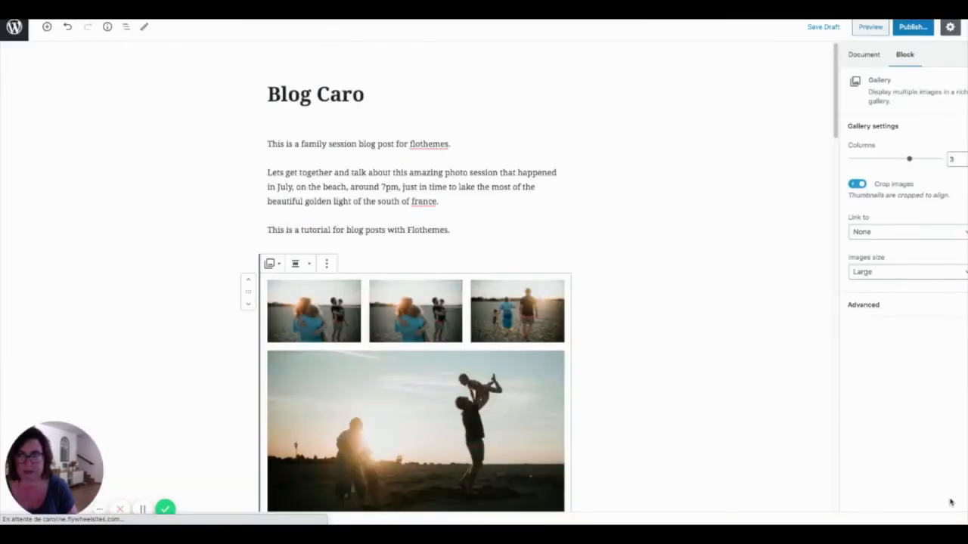
# Add a Quote block directly below the gallery and write "This is a tutorial for Flothemes" in it
pyautogui.scroll(-2, 482, 387)
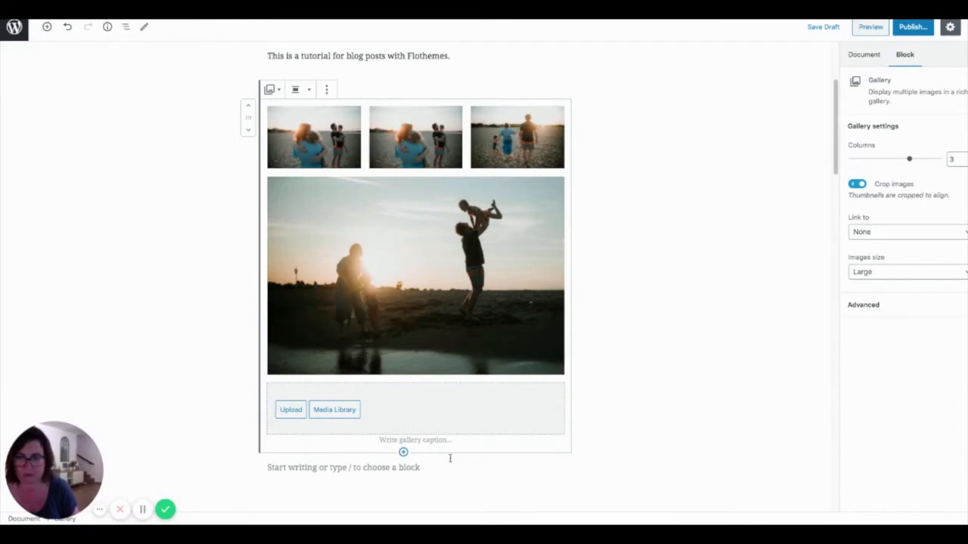
pyautogui.click(403, 452)
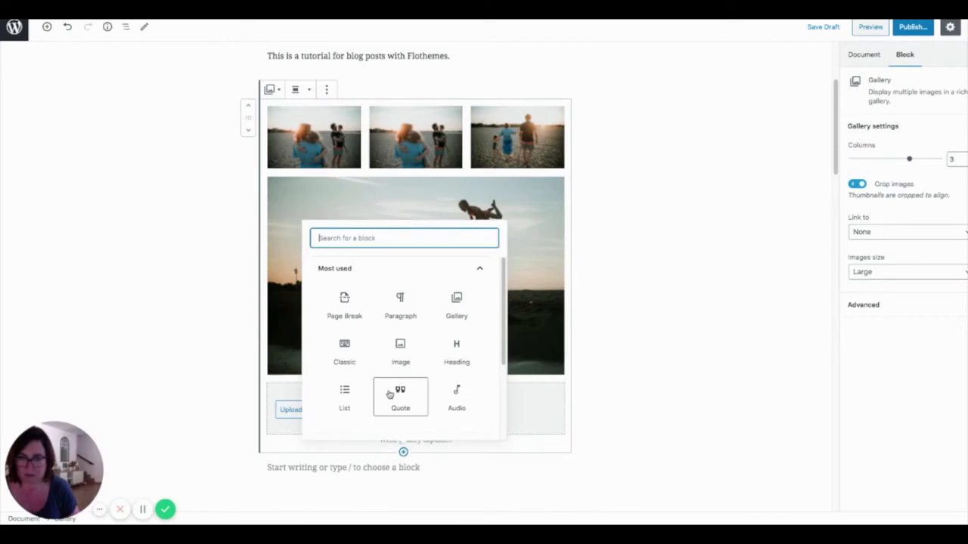
pyautogui.click(399, 392)
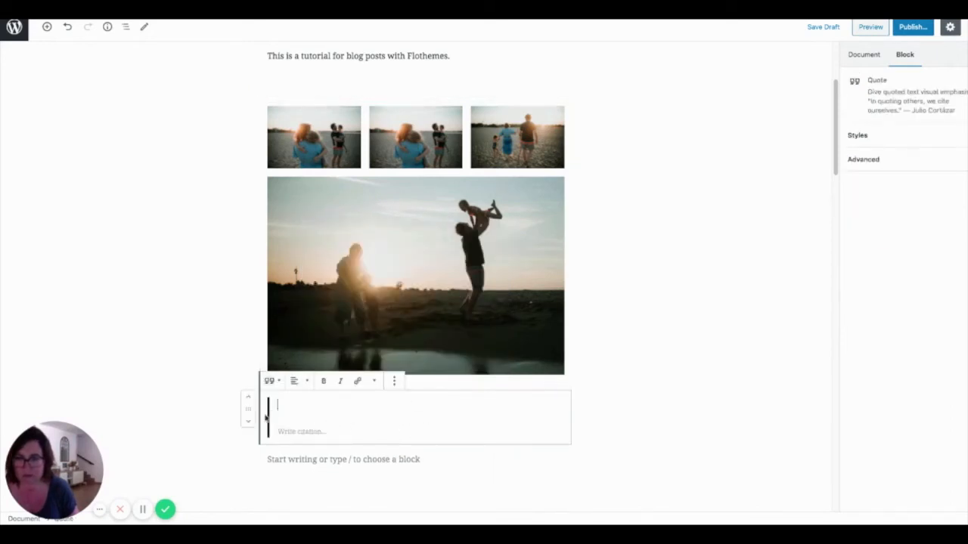
pyautogui.scroll(-2, 291, 406)
pyautogui.write('T')
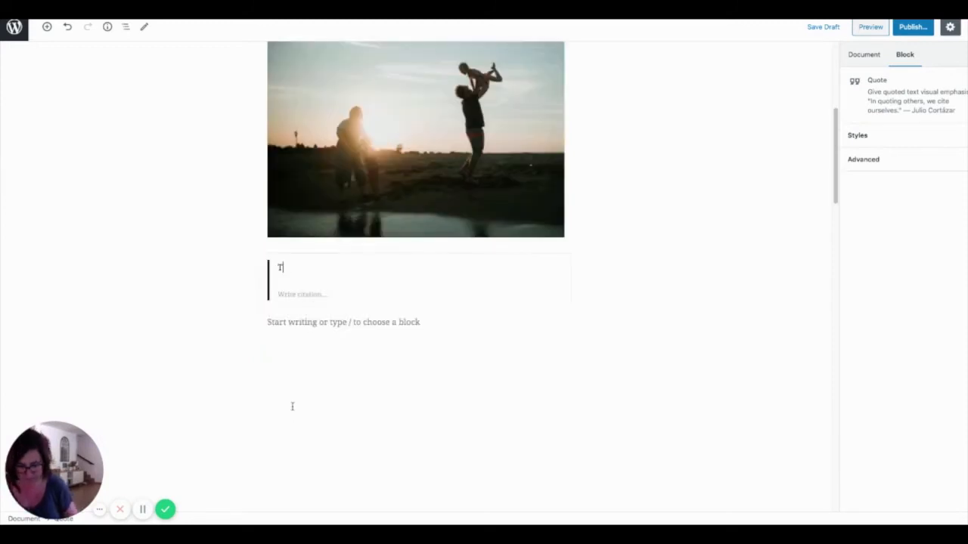
pyautogui.write('his is')
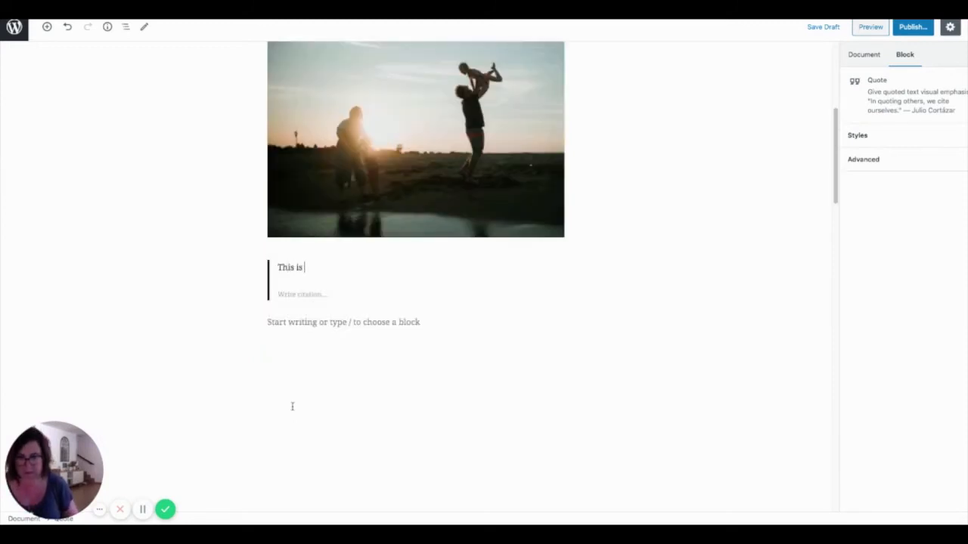
pyautogui.write(' a tutorial for Flot')
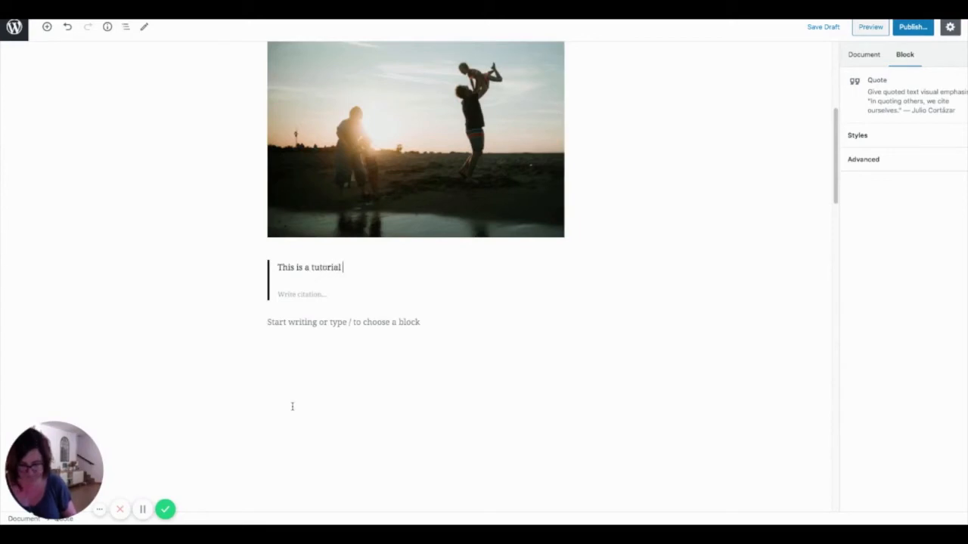
pyautogui.write('hemes')
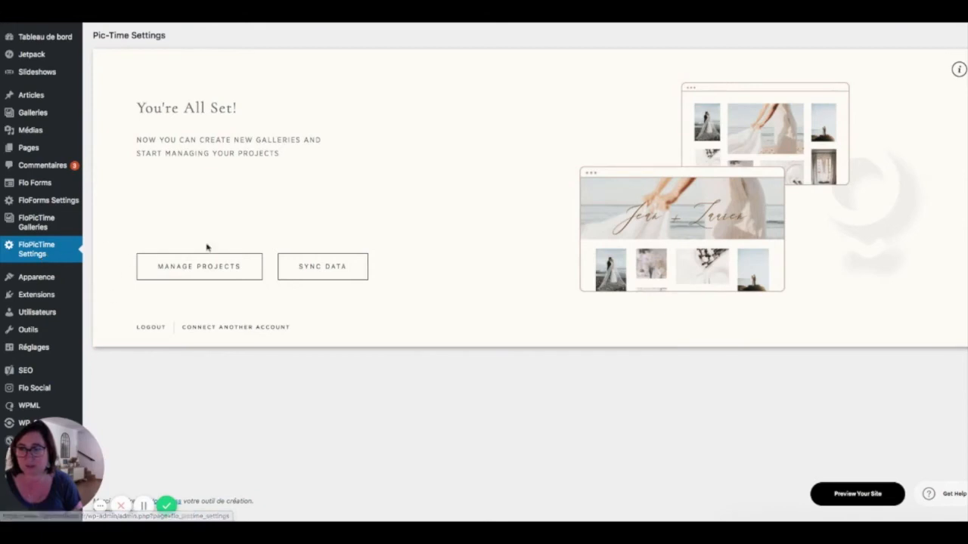
# Sync the Pic-Time data on the photographer's site and start a new FloPicTime gallery
pyautogui.click(347, 269)
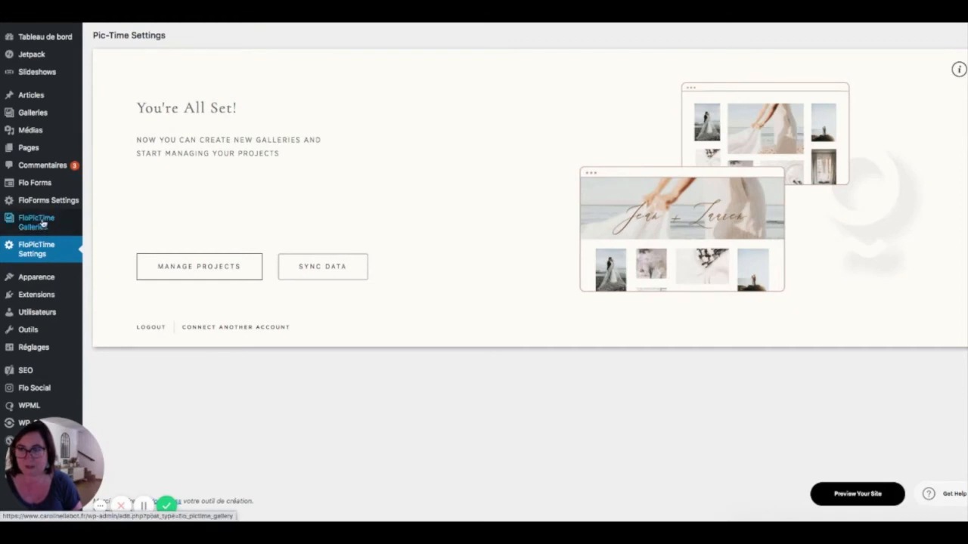
pyautogui.moveTo(44, 236)
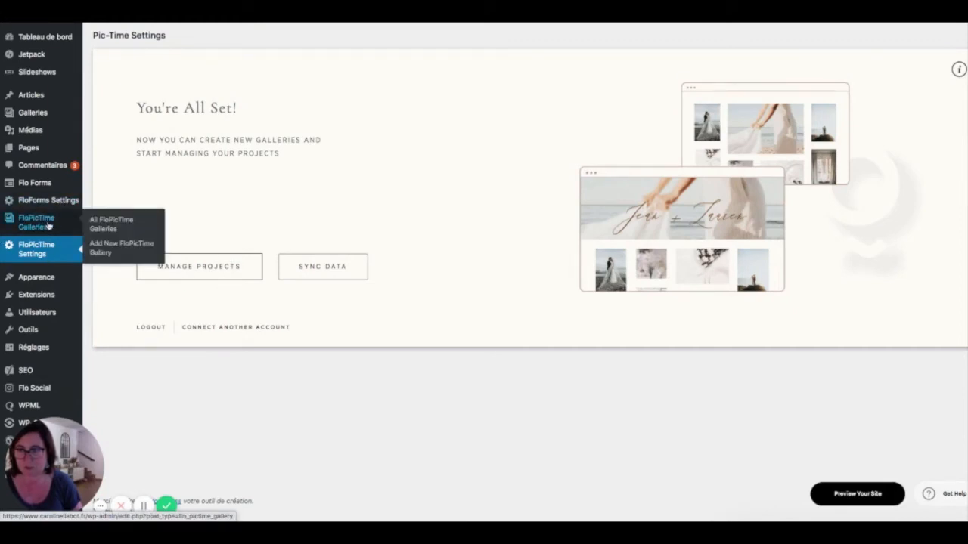
pyautogui.click(36, 229)
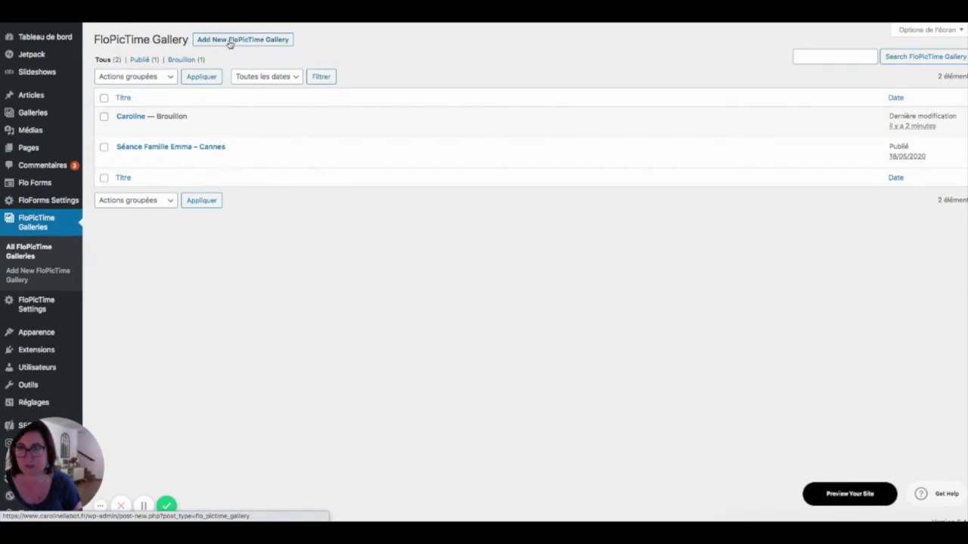
pyautogui.click(232, 42)
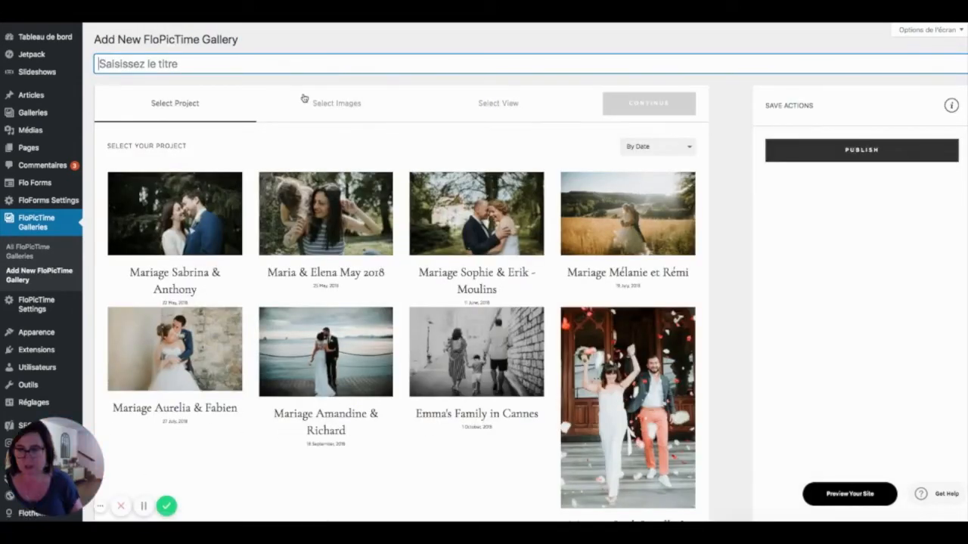
# Title the new FloPicTime gallery with the client's first name followed by "et sa famille"
pyautogui.write('Caroline')
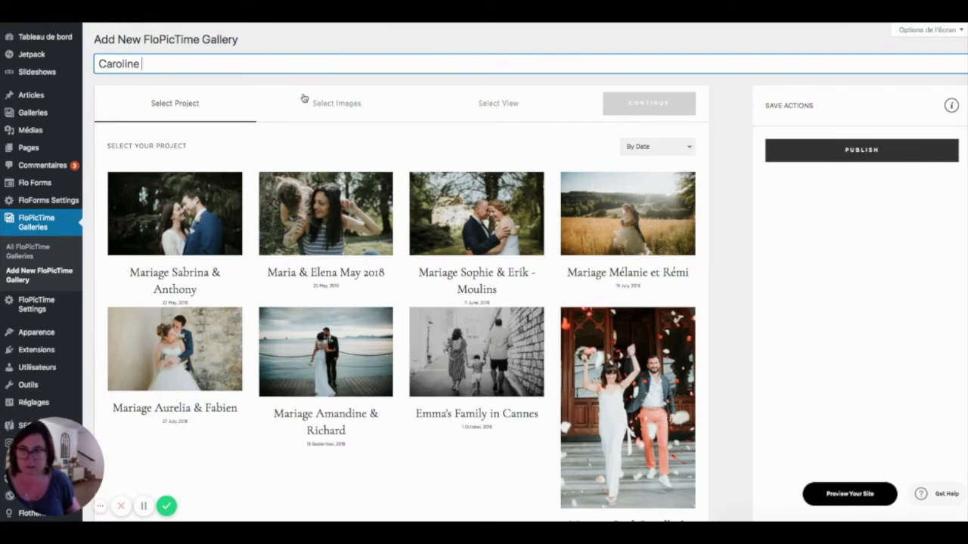
pyautogui.write('et sa f')
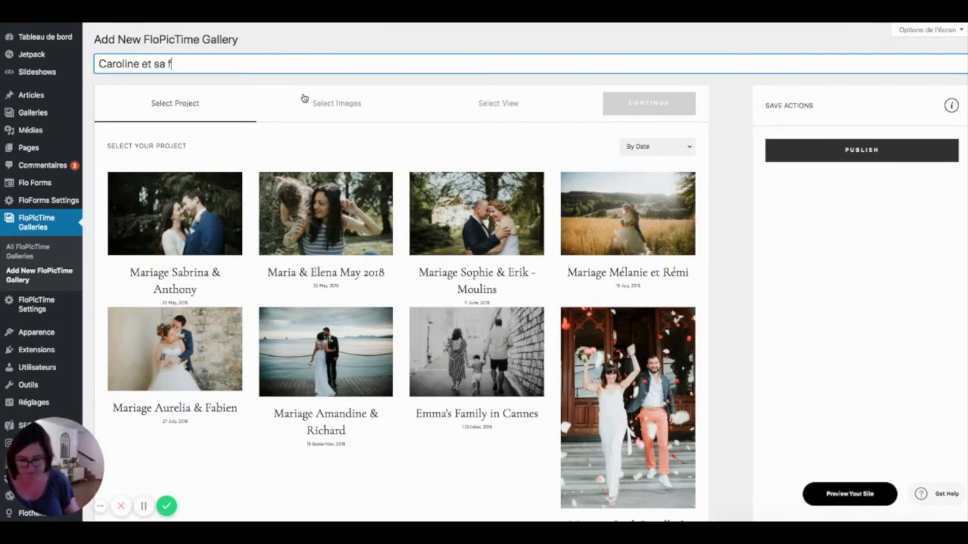
pyautogui.write('mail')
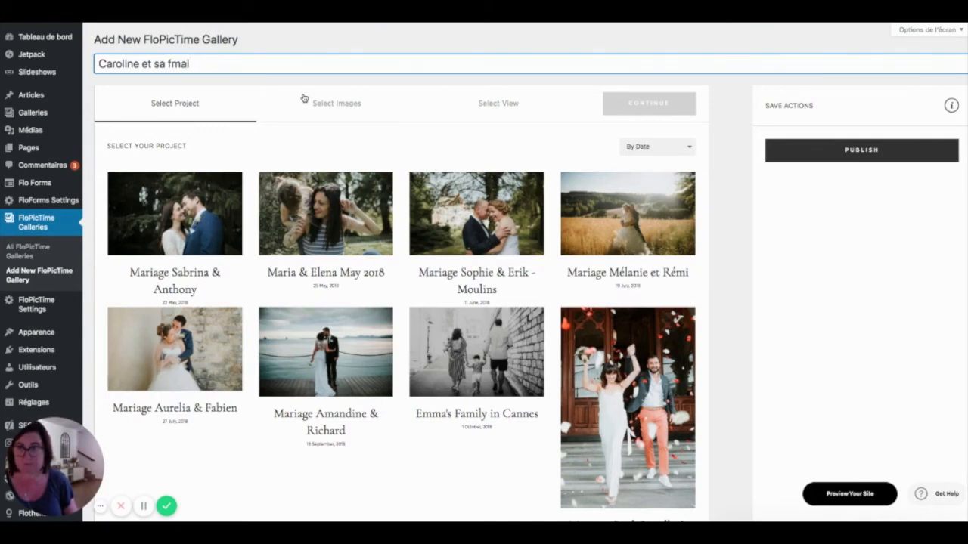
pyautogui.press('BackSpace')
pyautogui.press('BackSpace')
pyautogui.press('BackSpace')
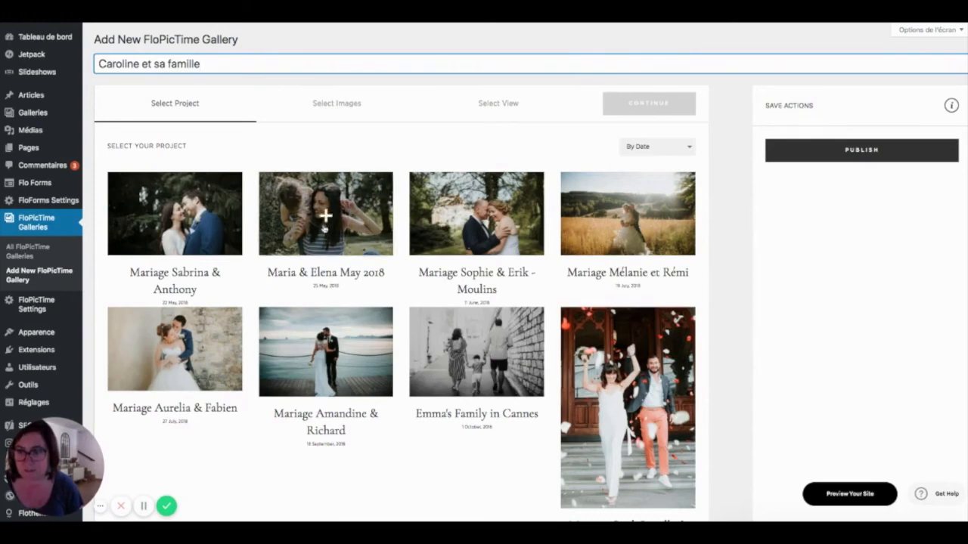
# Select the Pic-Time project that matches the gallery title, the family walking on the dunes, and publish the gallery
pyautogui.scroll(-3, 324, 220)
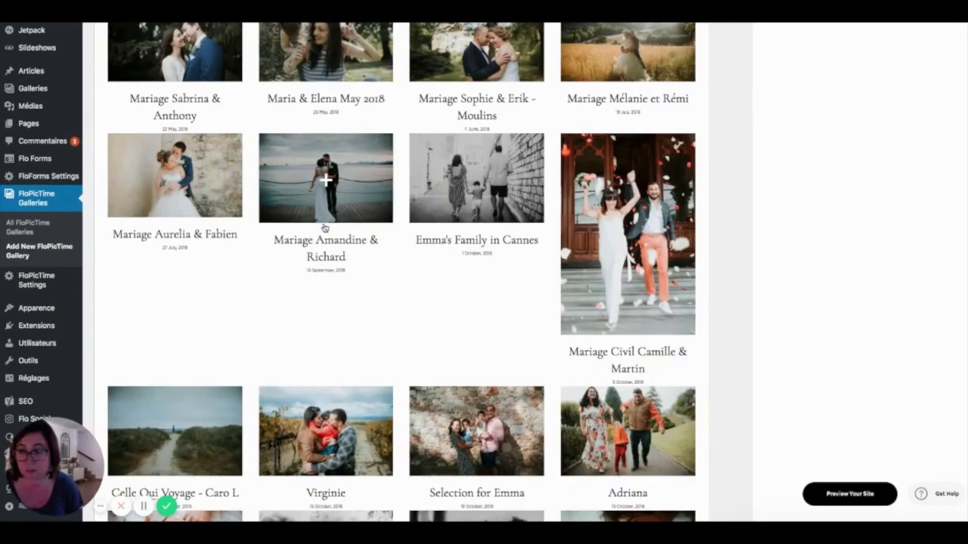
pyautogui.scroll(-2, 323, 223)
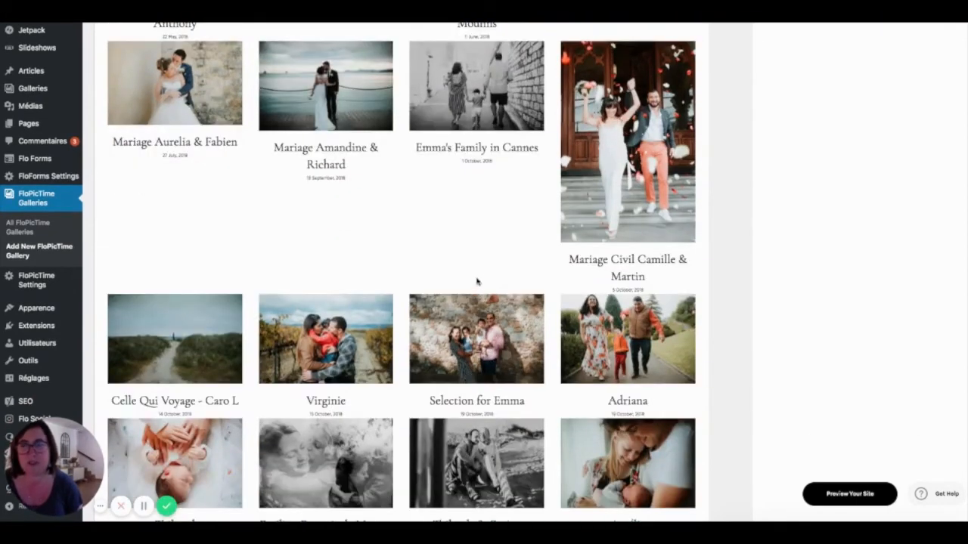
pyautogui.scroll(-5, 476, 281)
pyautogui.scroll(-5, 491, 227)
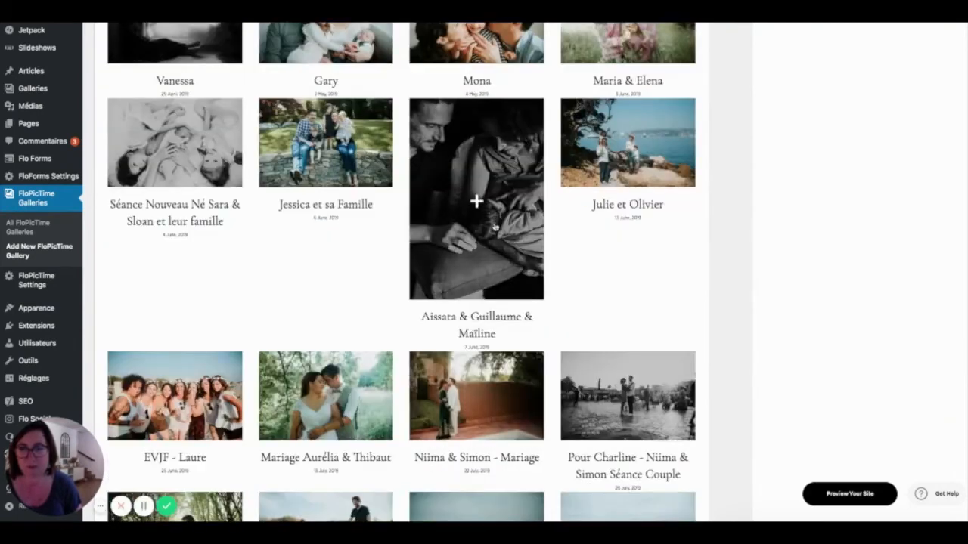
pyautogui.scroll(-5, 476, 200)
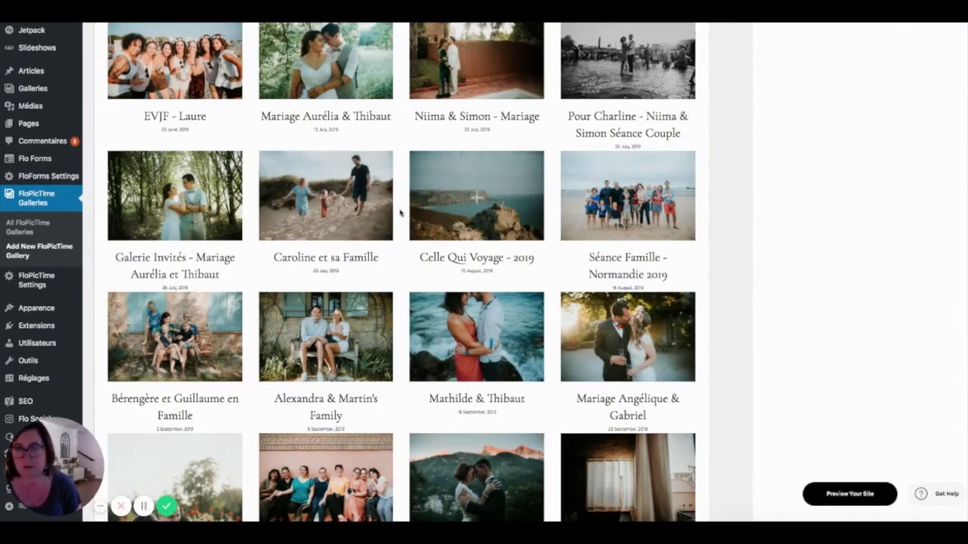
pyautogui.click(327, 200)
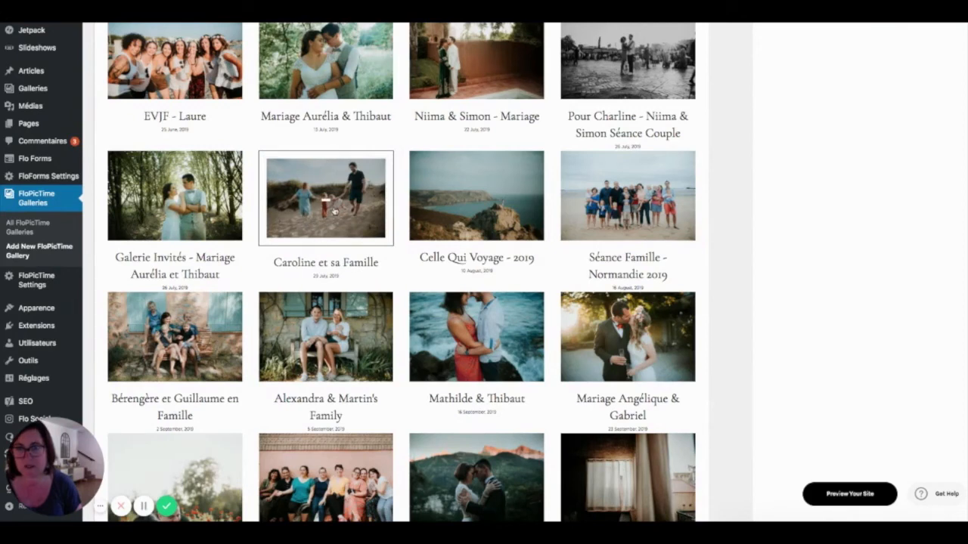
pyautogui.click(334, 212)
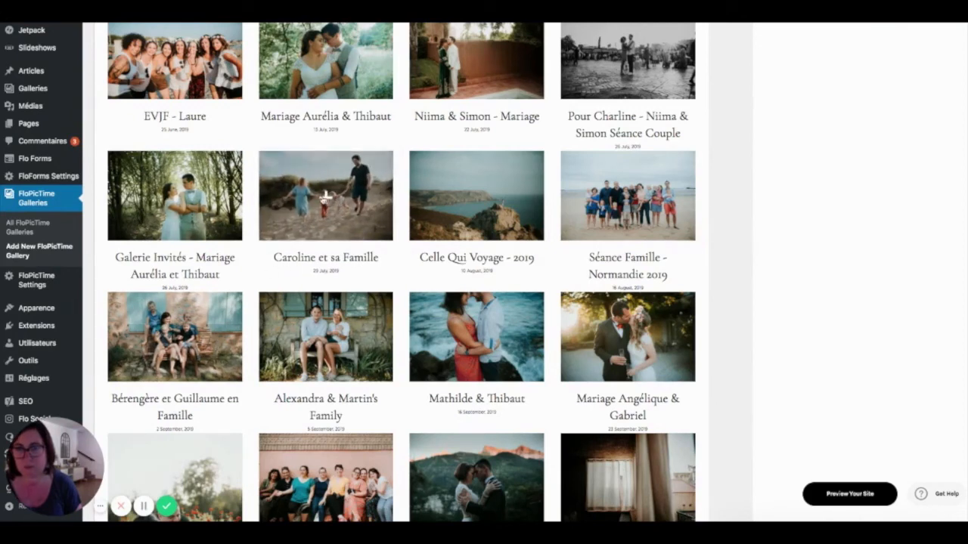
pyautogui.click(326, 196)
pyautogui.scroll(15, 877, 244)
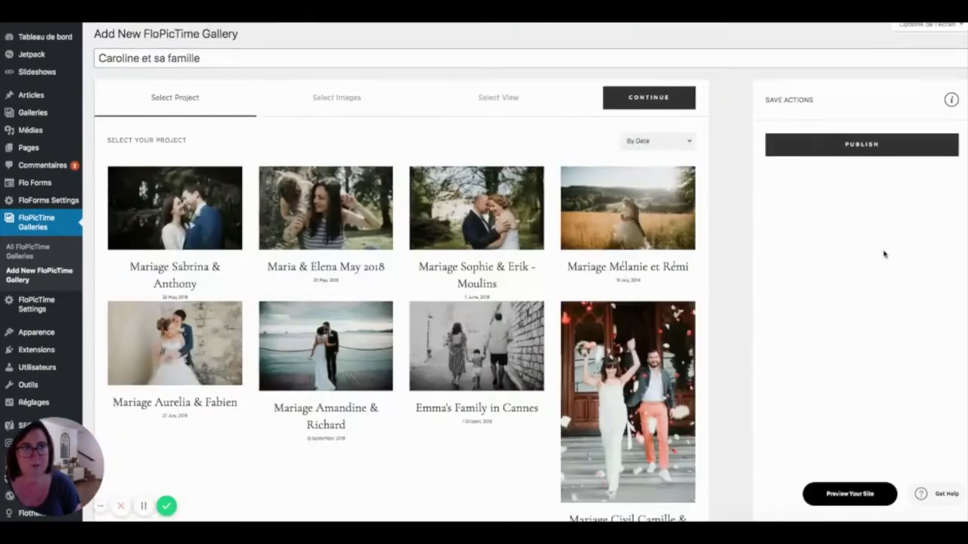
pyautogui.click(892, 149)
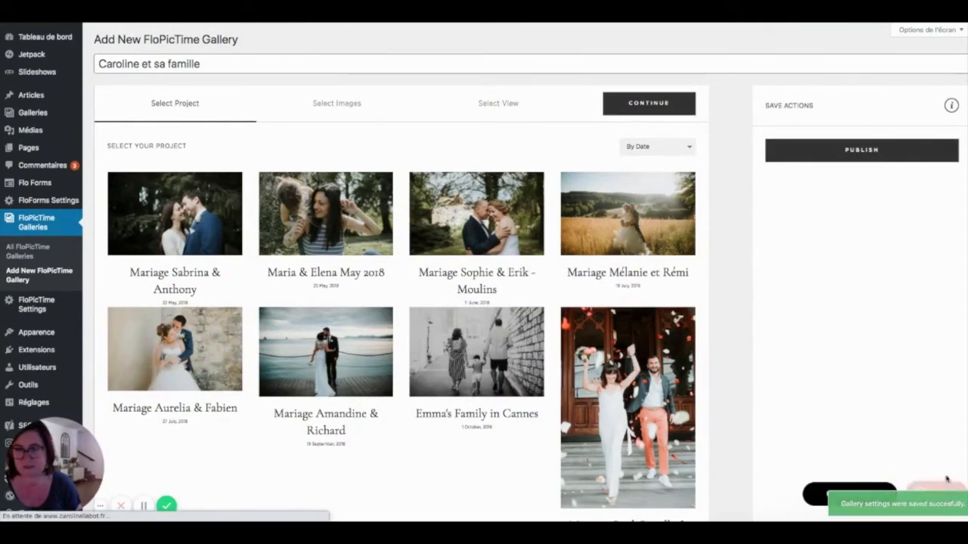
pyautogui.scroll(-1, 347, 377)
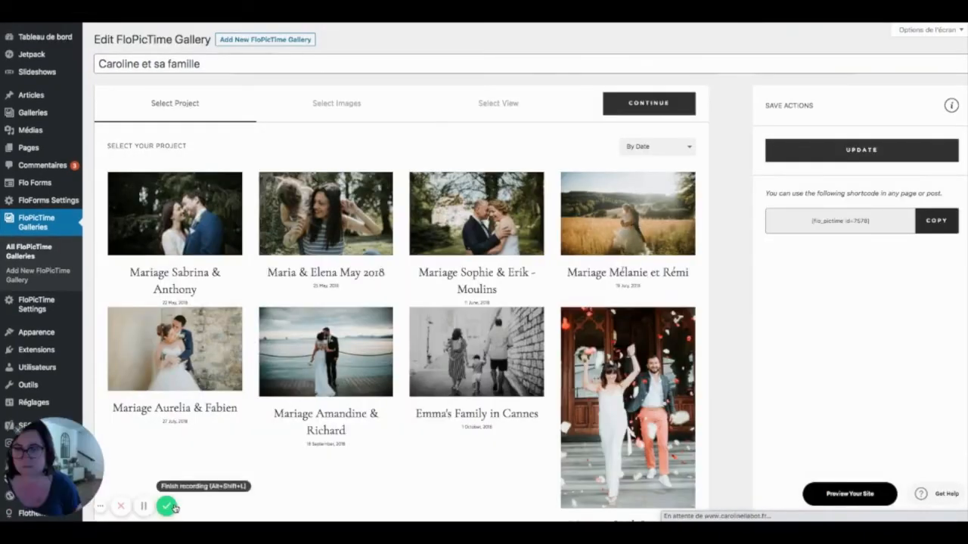
pyautogui.click(167, 506)
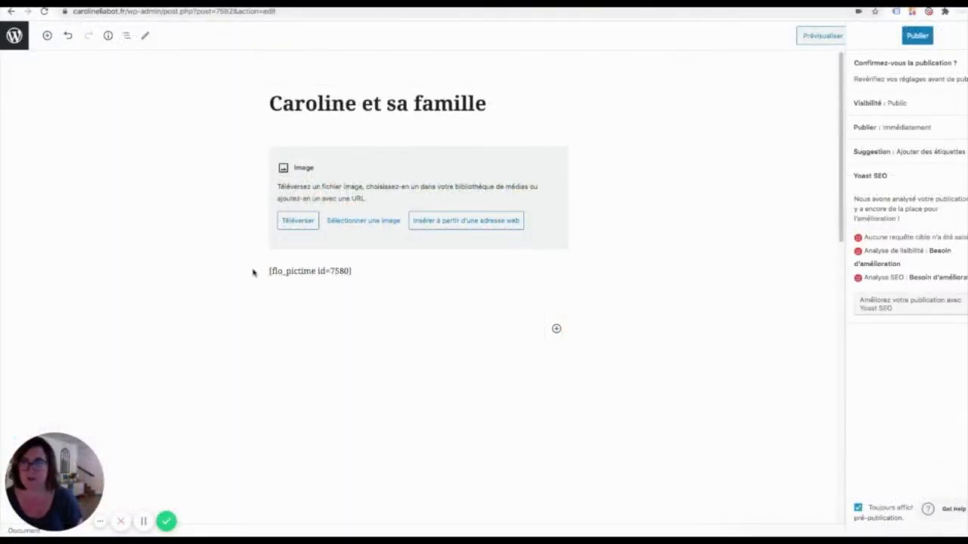
# Inspect the family post's title and permalink and the Classic block holding the shortcode [flo_pictime id=7580]
pyautogui.click(347, 130)
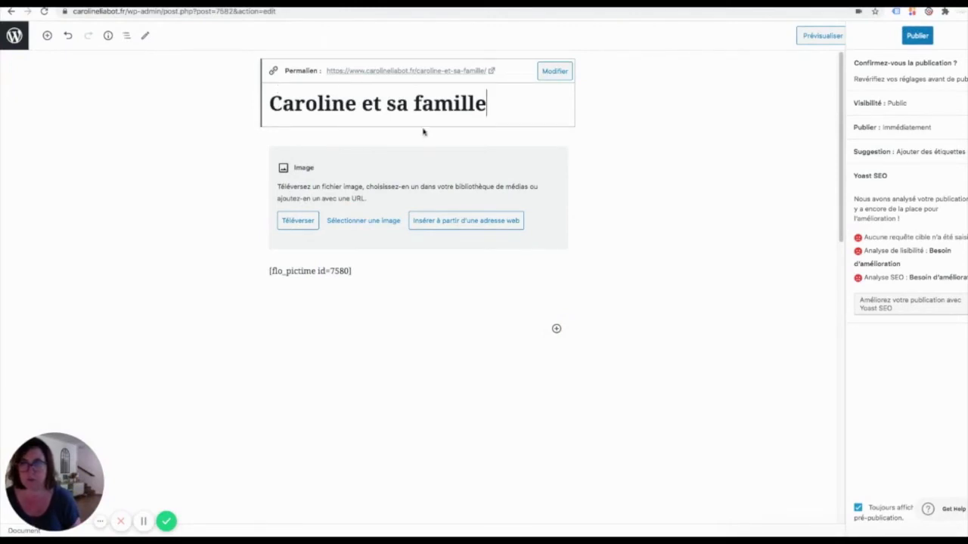
pyautogui.click(391, 269)
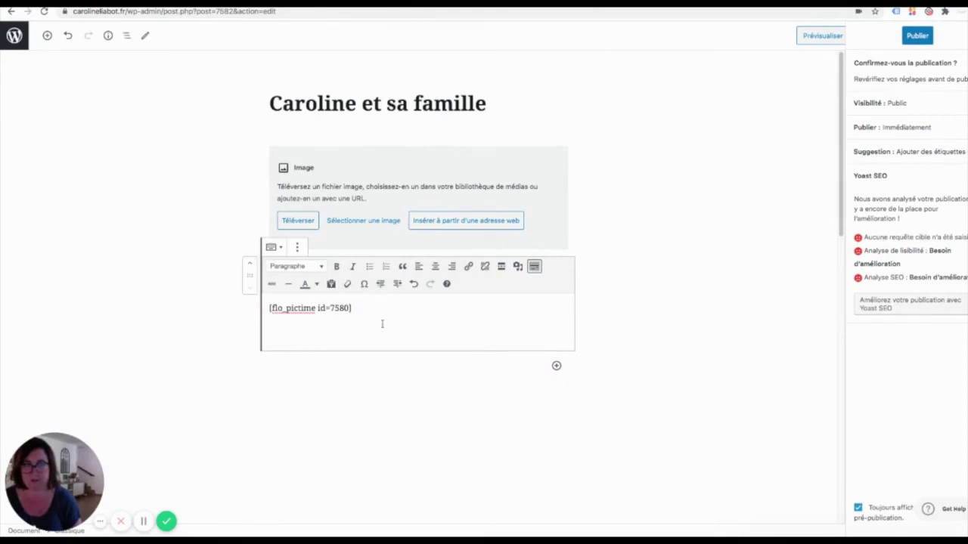
# Preview the family post and look through the photos of its embedded Pic-Time gallery
pyautogui.click(675, 239)
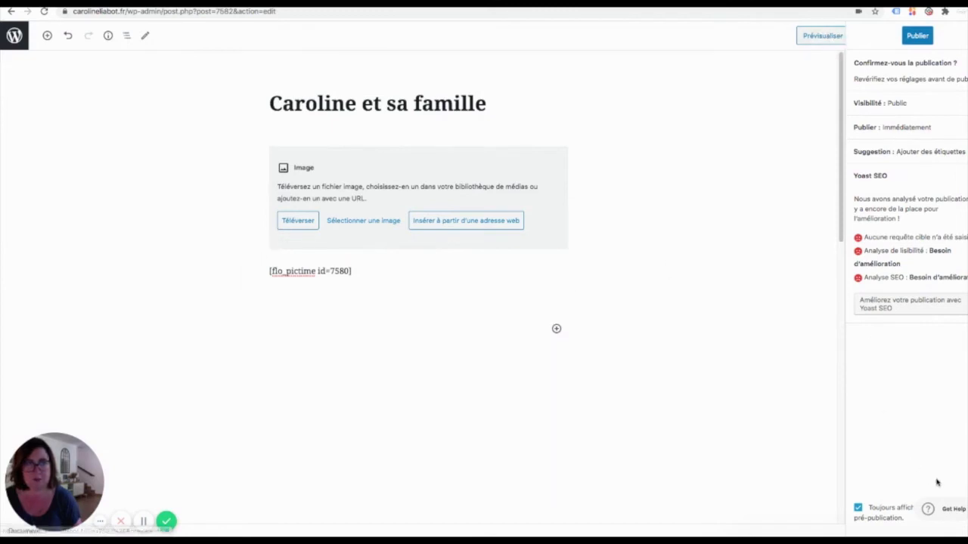
pyautogui.click(817, 38)
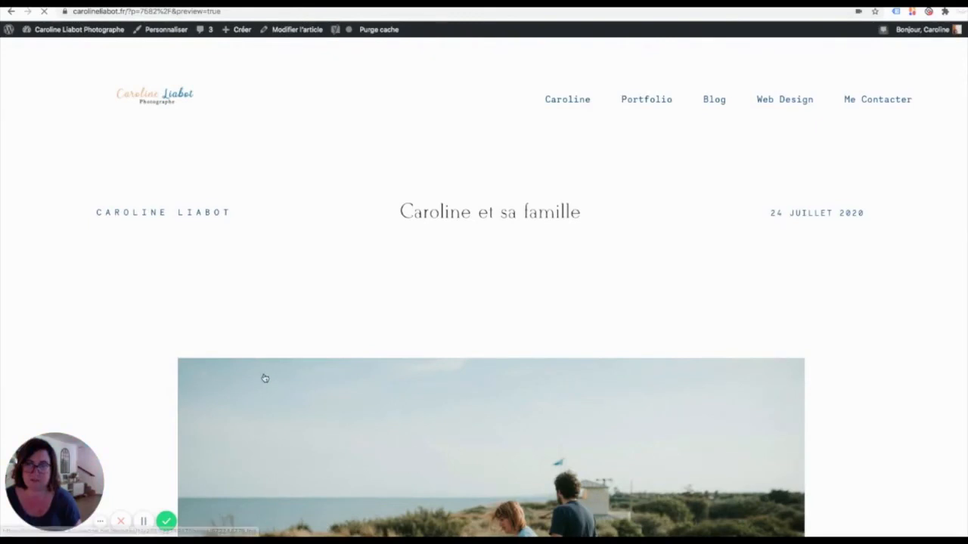
pyautogui.scroll(-3, 264, 378)
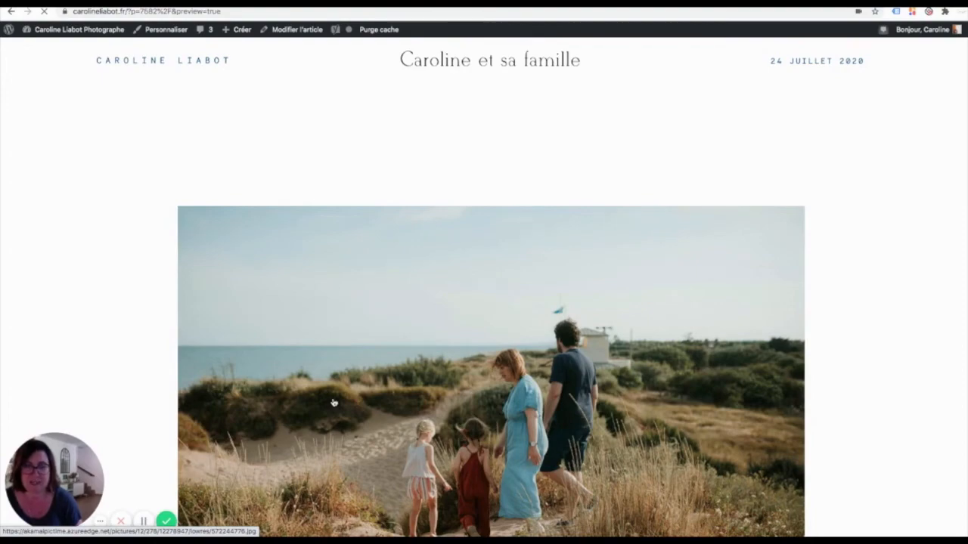
pyautogui.scroll(-10, 333, 403)
pyautogui.scroll(-20, 333, 403)
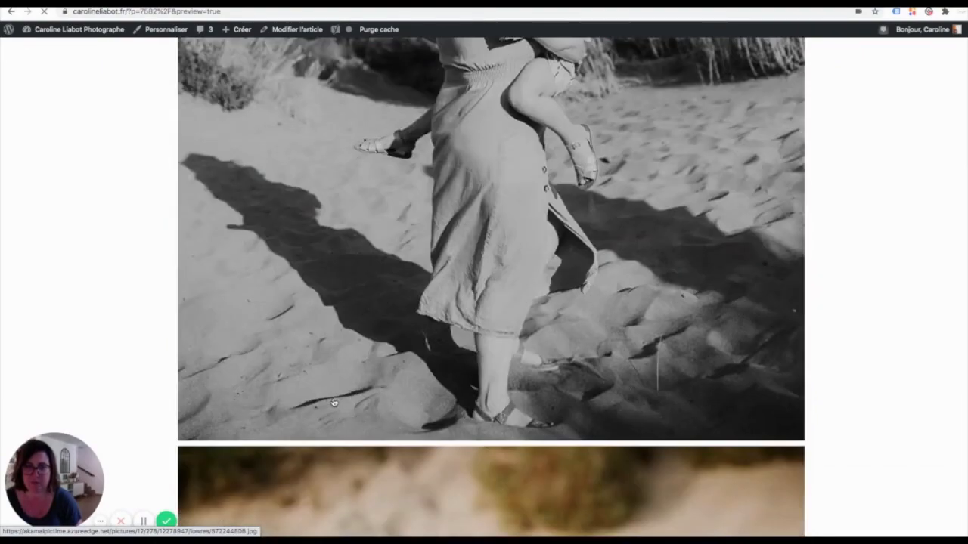
pyautogui.scroll(-20, 333, 402)
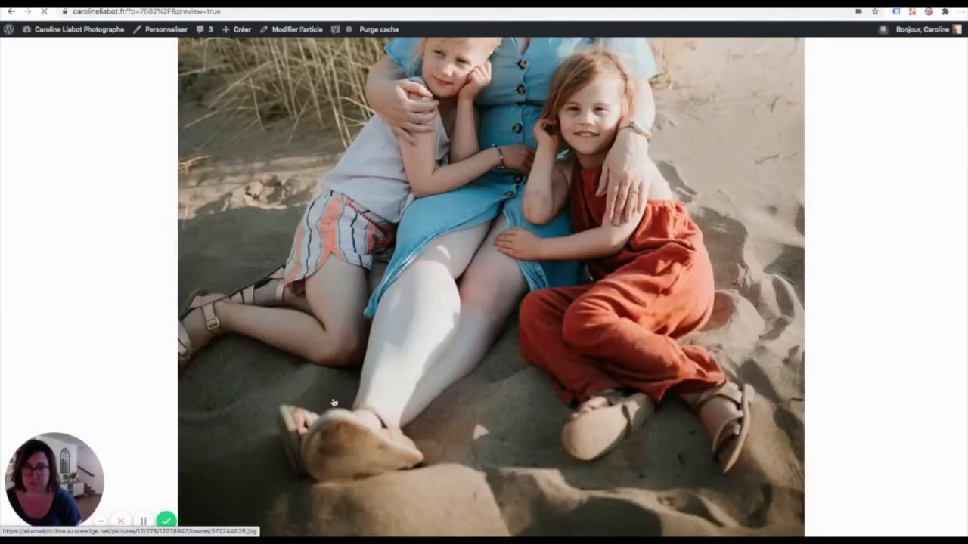
pyautogui.scroll(-20, 333, 403)
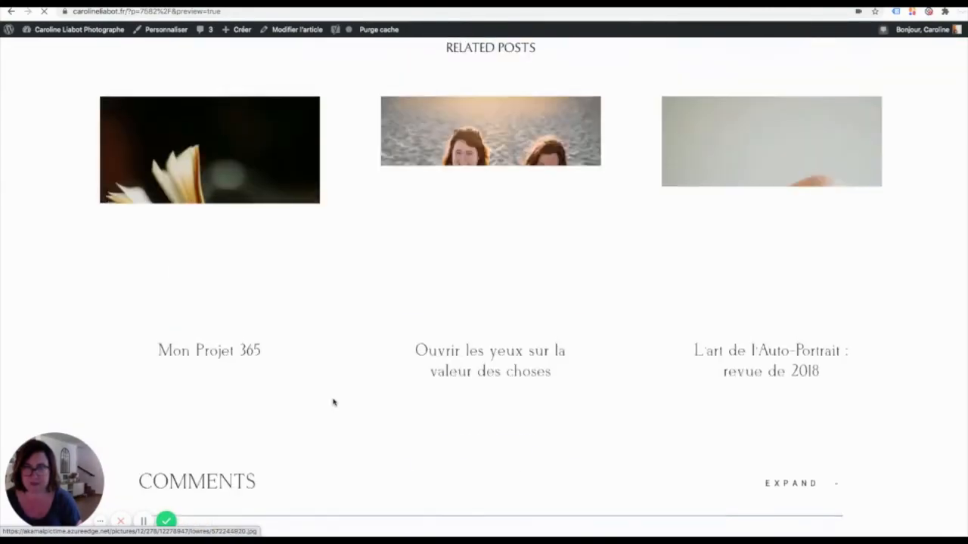
# Check the share links, related posts, comment form and Instagram section below the gallery, and review the opening photos again
pyautogui.scroll(5, 333, 403)
pyautogui.scroll(-3, 333, 403)
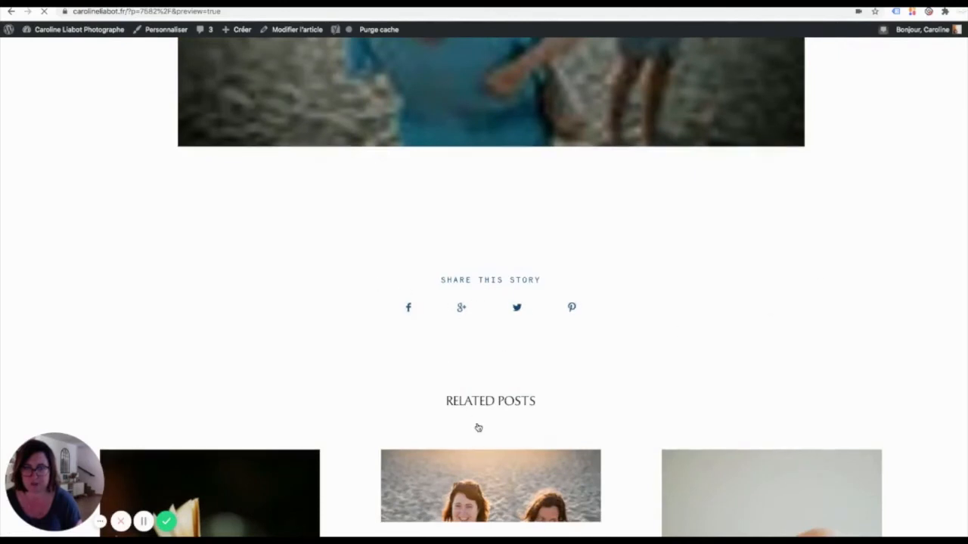
pyautogui.scroll(-10, 477, 427)
pyautogui.scroll(-5, 477, 428)
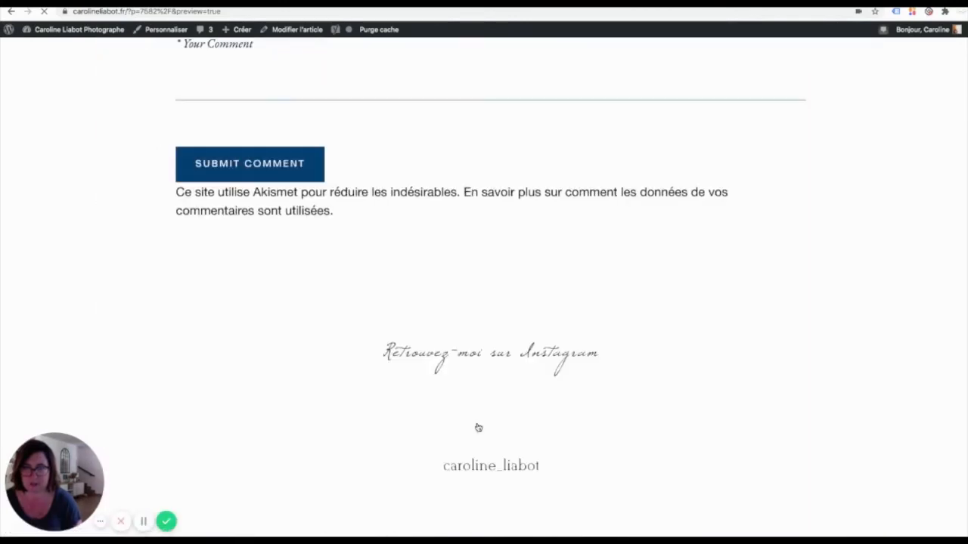
pyautogui.scroll(-1, 553, 457)
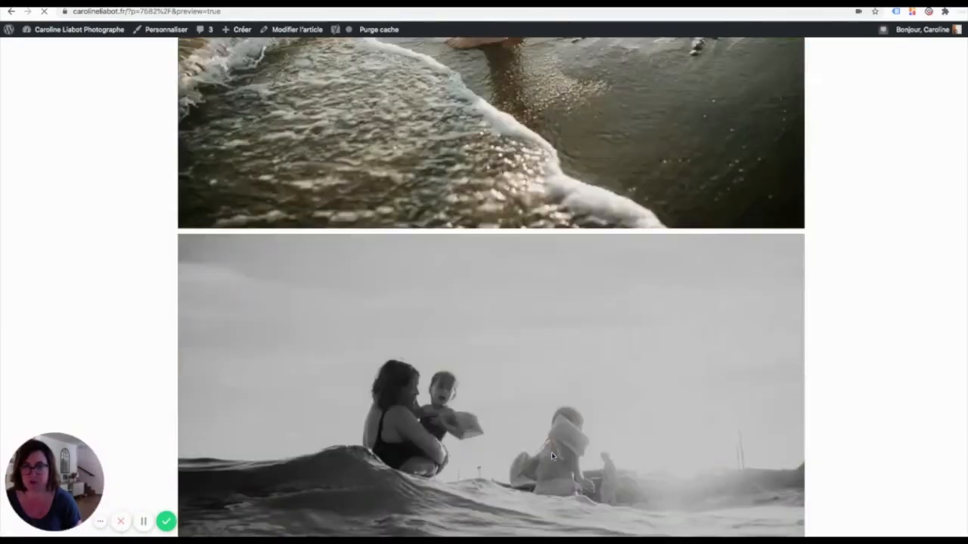
pyautogui.scroll(20, 551, 454)
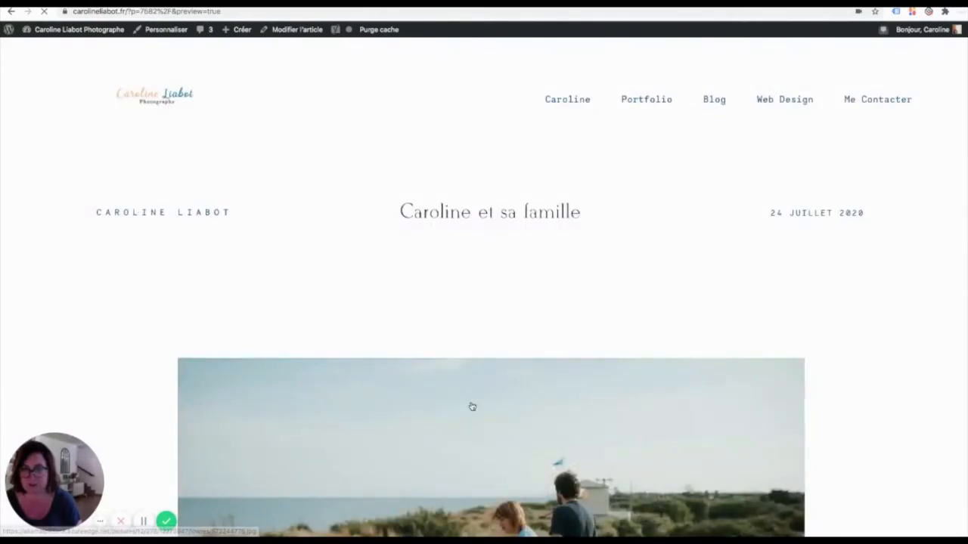
pyautogui.scroll(-6, 507, 473)
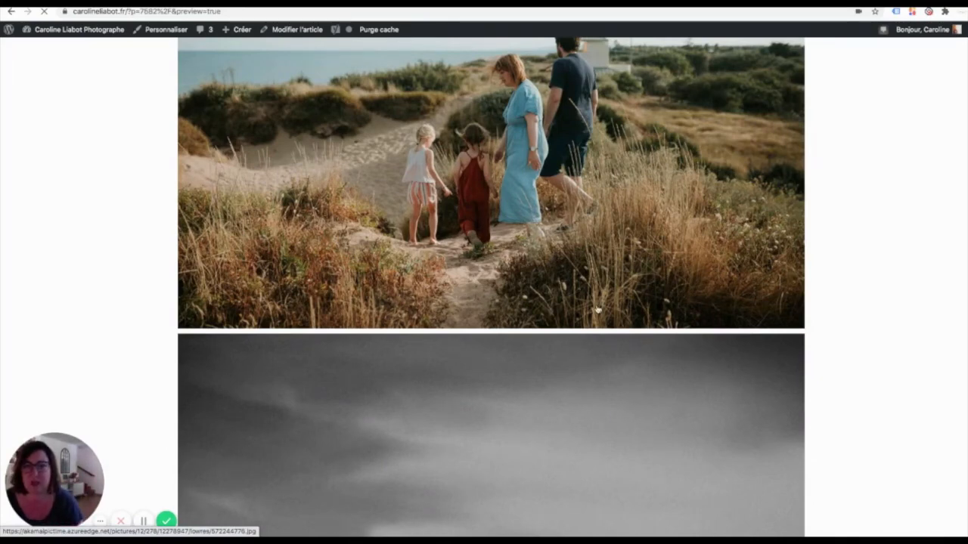
pyautogui.scroll(5, 597, 310)
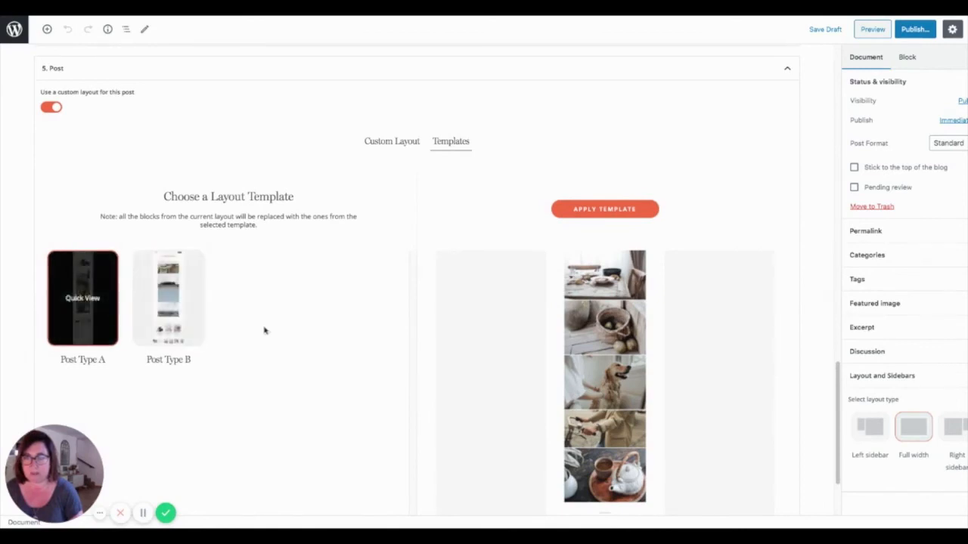
# Apply the Post Type A layout template to the post and review the blocks of its custom layout
pyautogui.click(627, 209)
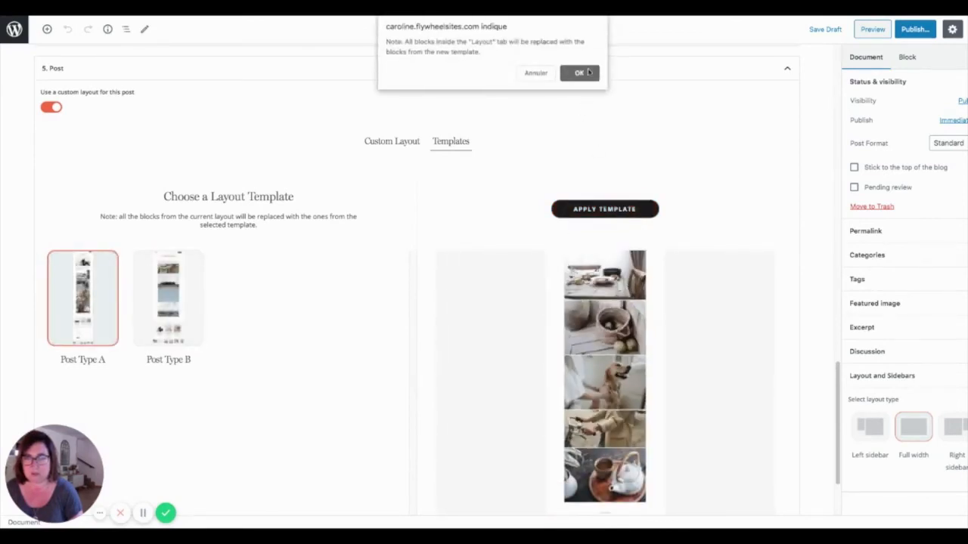
pyautogui.click(588, 72)
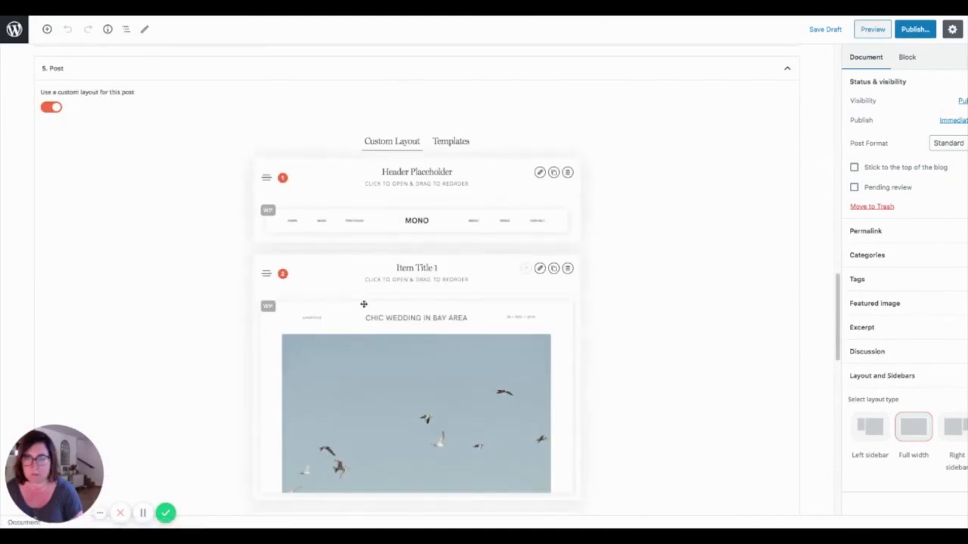
pyautogui.scroll(-1, 410, 316)
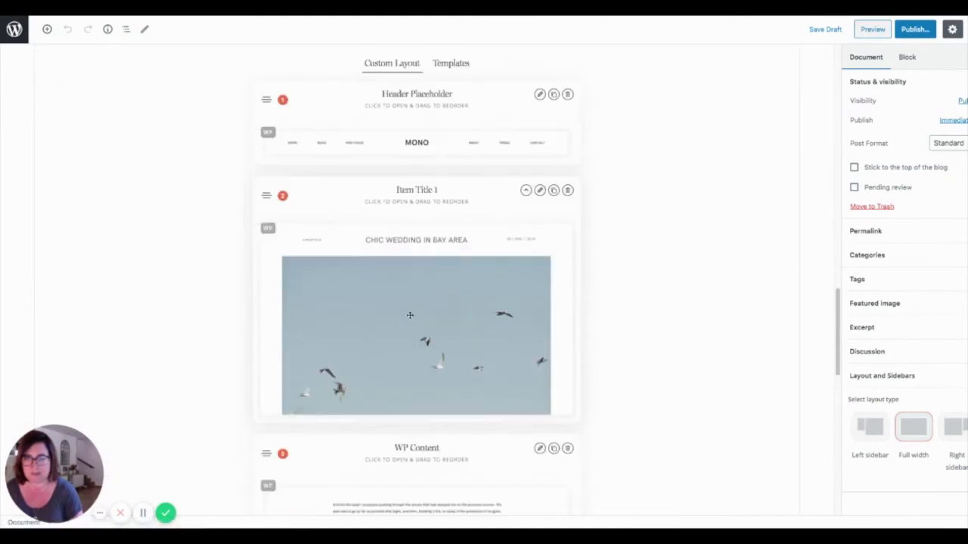
pyautogui.scroll(-4, 409, 322)
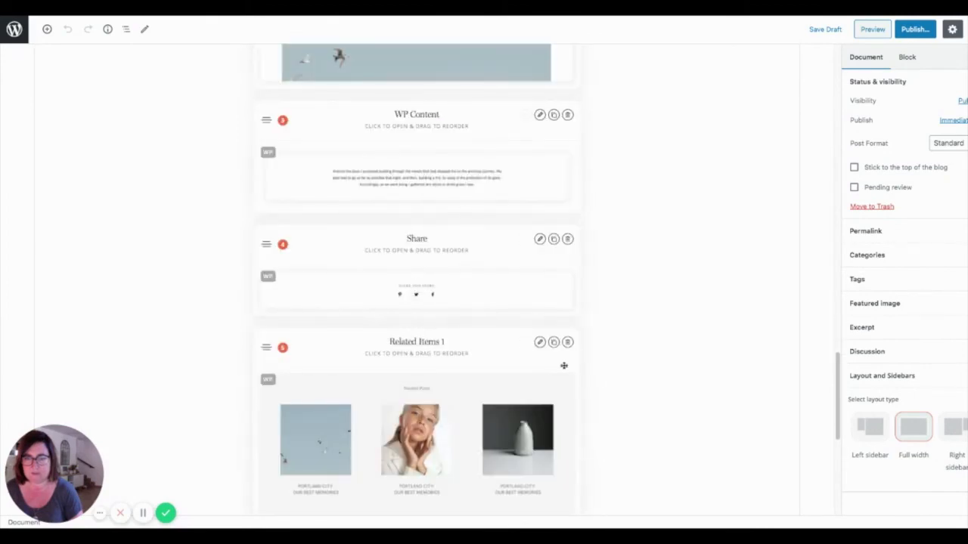
pyautogui.scroll(-5, 460, 417)
pyautogui.scroll(6, 460, 417)
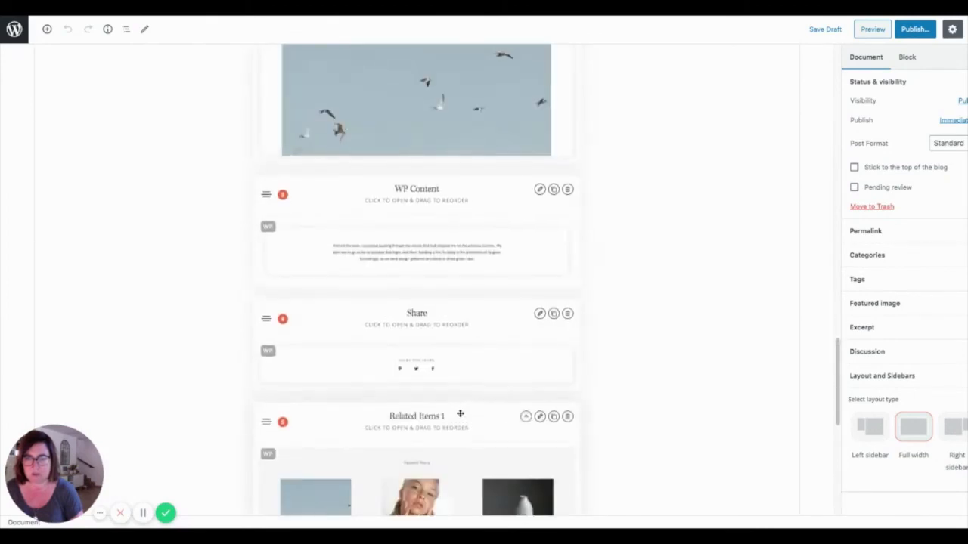
# Add a Flex Block to the post's custom layout and open it in the builder
pyautogui.scroll(10, 460, 415)
pyautogui.scroll(-10, 460, 415)
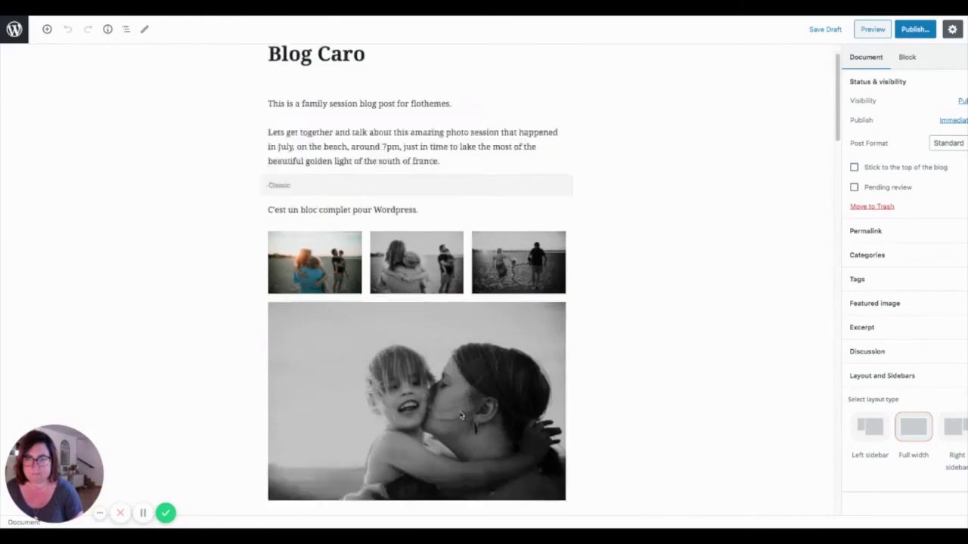
pyautogui.scroll(-10, 459, 410)
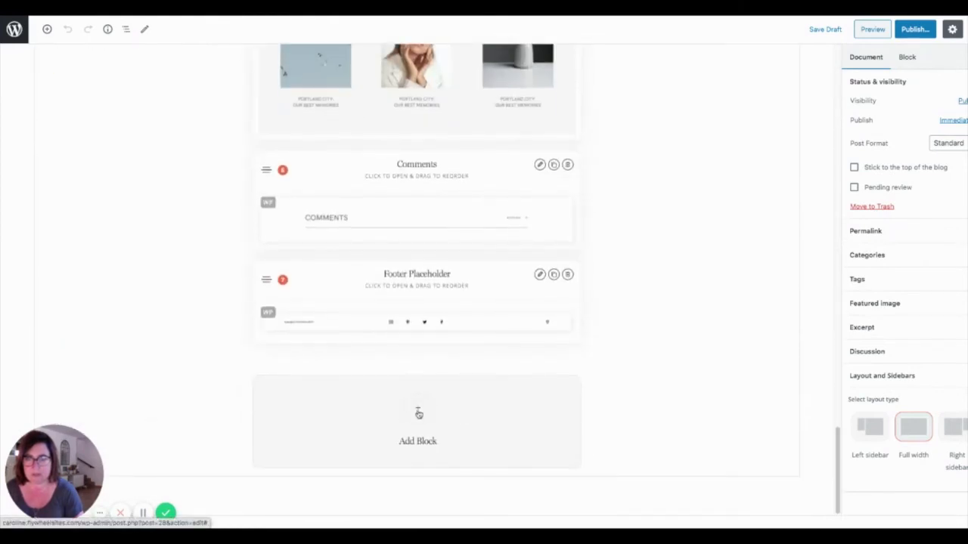
pyautogui.click(418, 413)
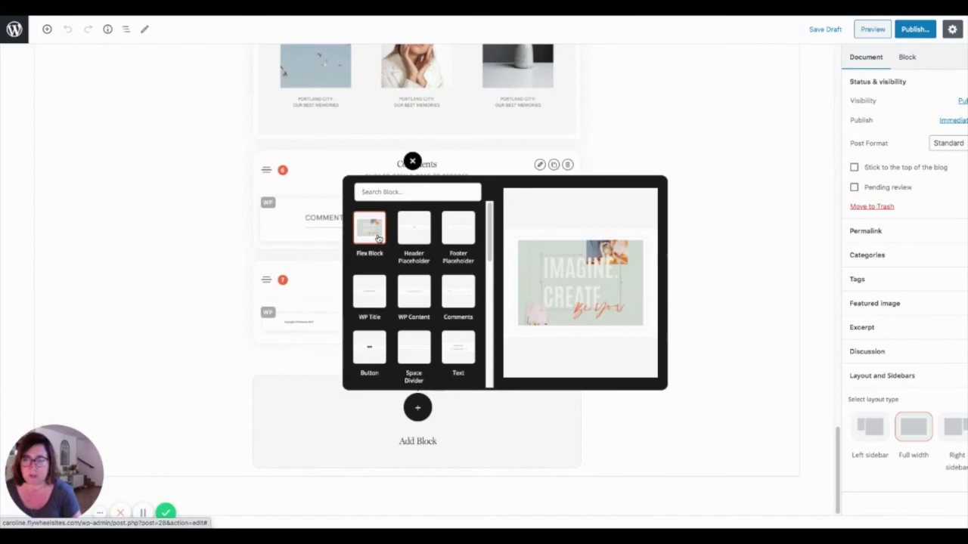
pyautogui.click(378, 238)
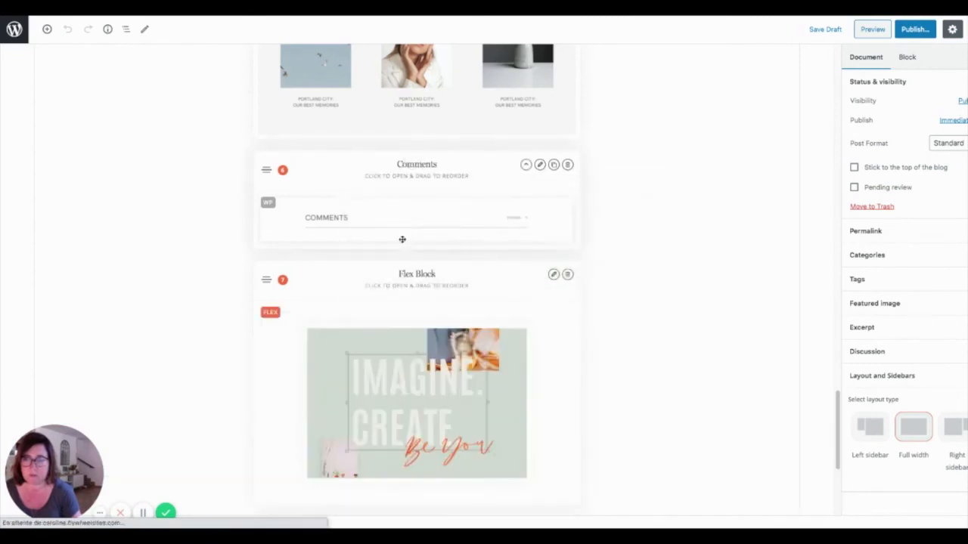
pyautogui.click(554, 274)
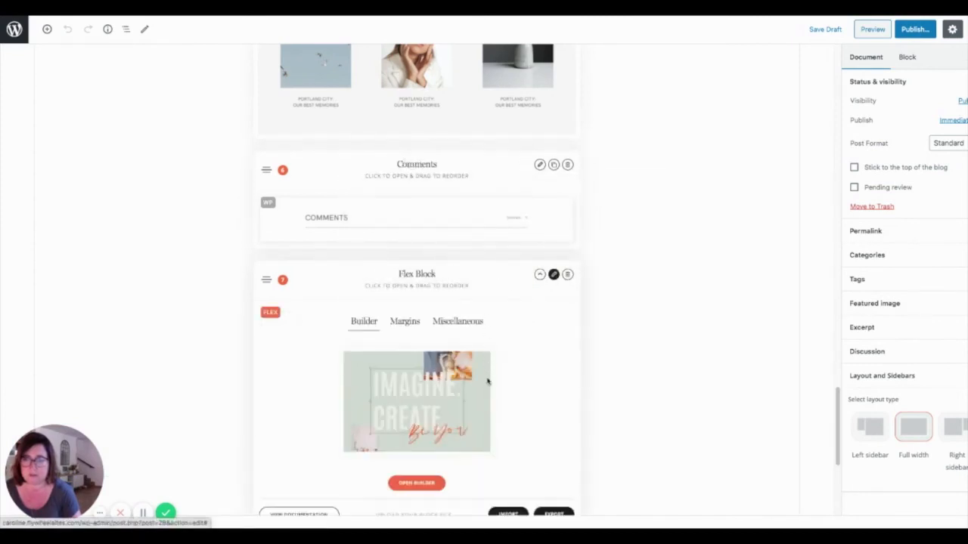
pyautogui.scroll(-2, 484, 390)
pyautogui.click(437, 350)
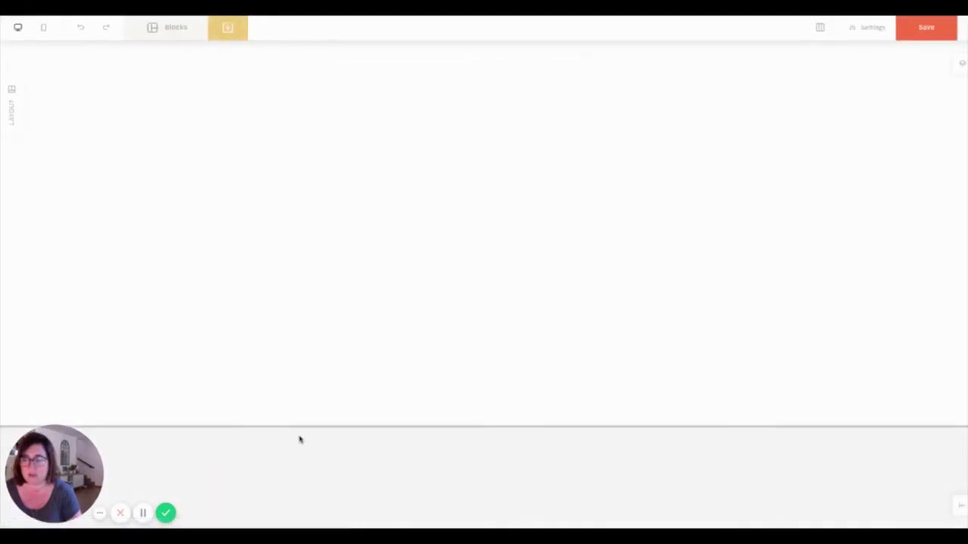
# Try the Cover block "Fullscreen with Centered Title and Description" in the Flex Block and exit the builder
pyautogui.click(175, 29)
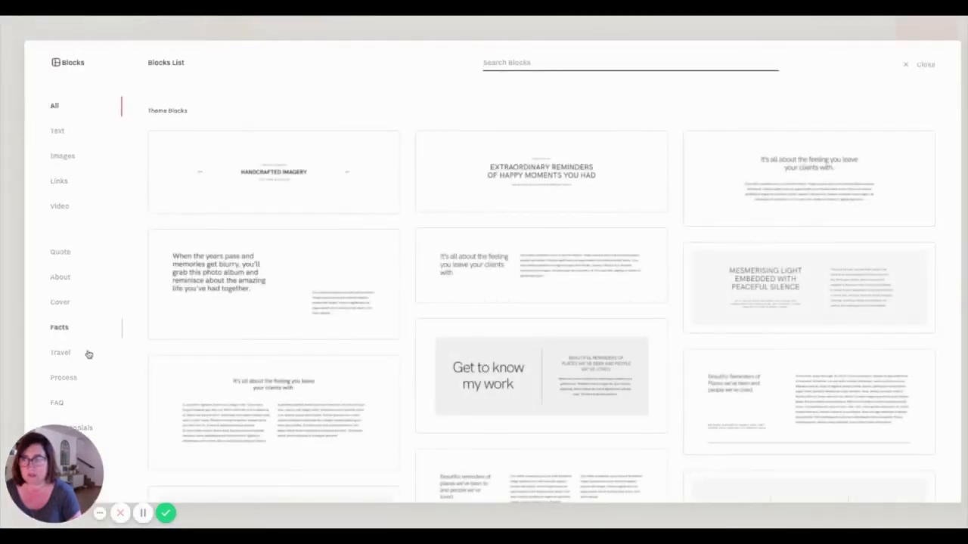
pyautogui.click(64, 303)
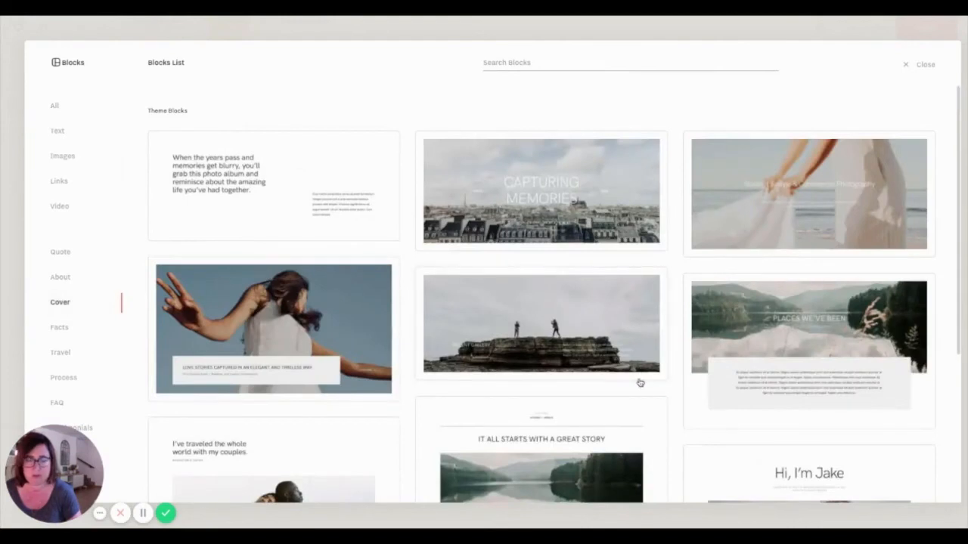
pyautogui.click(792, 199)
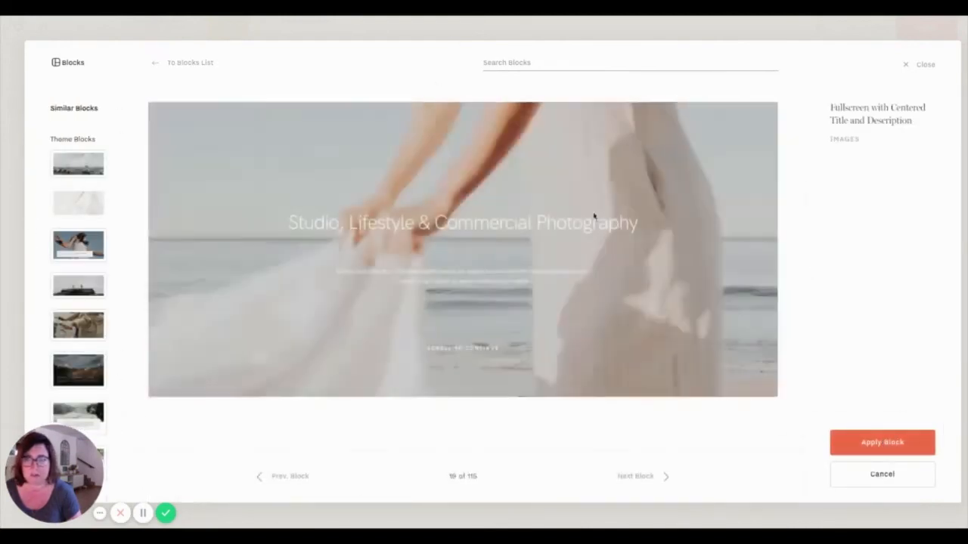
pyautogui.click(870, 444)
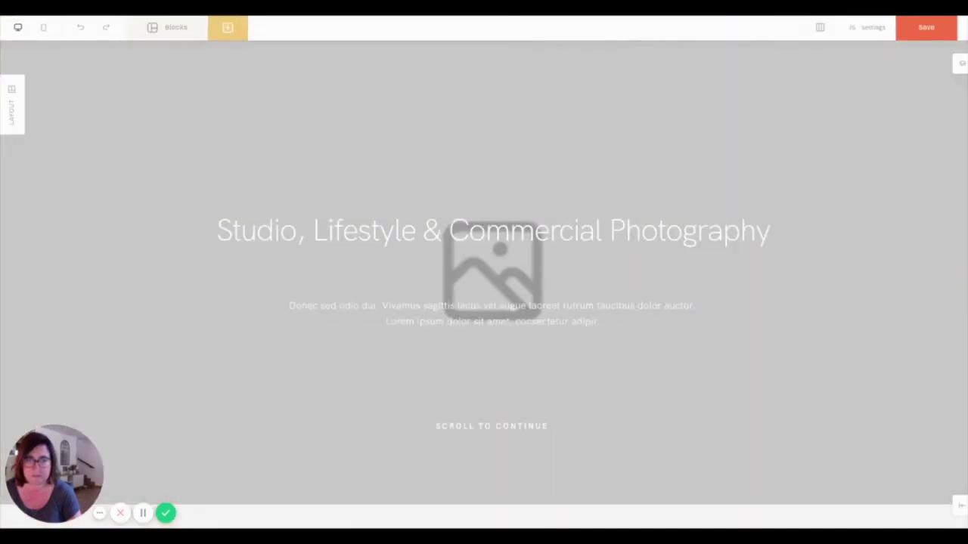
pyautogui.click(663, 118)
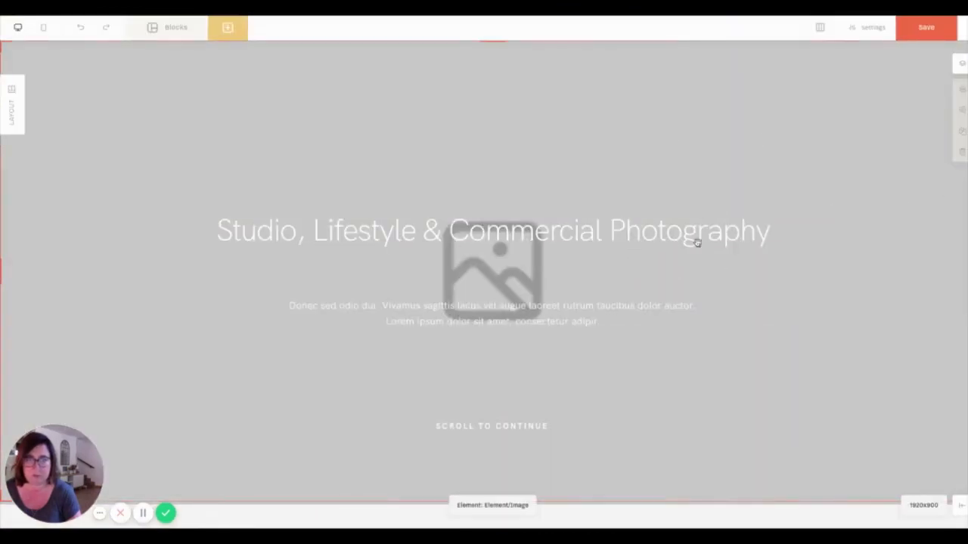
pyautogui.click(961, 65)
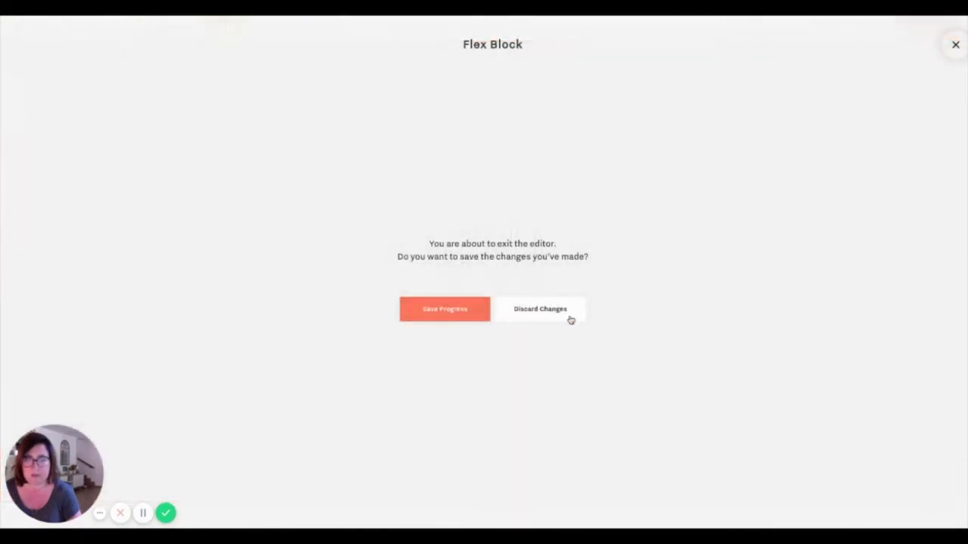
pyautogui.click(483, 314)
# Reopen the Flex Block builder and browse the Text category of the theme blocks
pyautogui.click(427, 348)
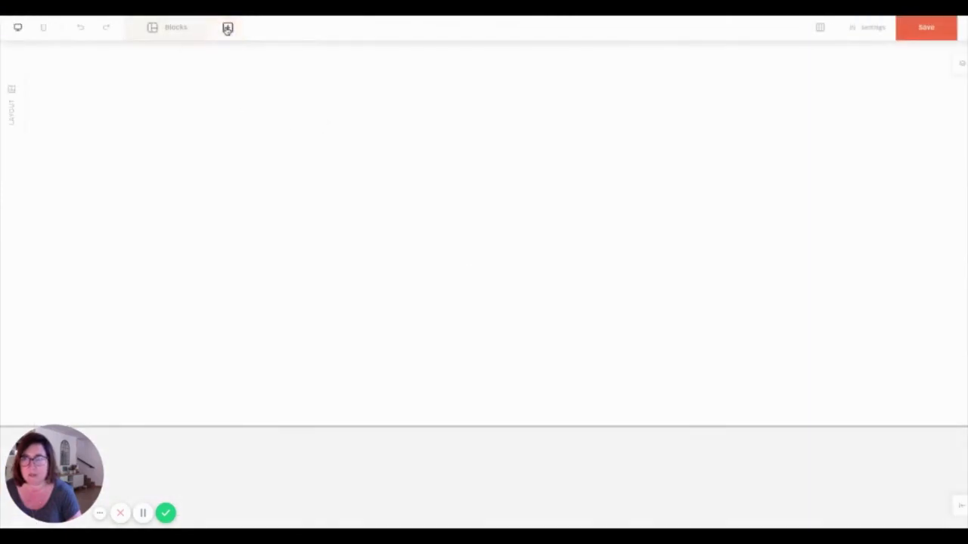
pyautogui.click(195, 28)
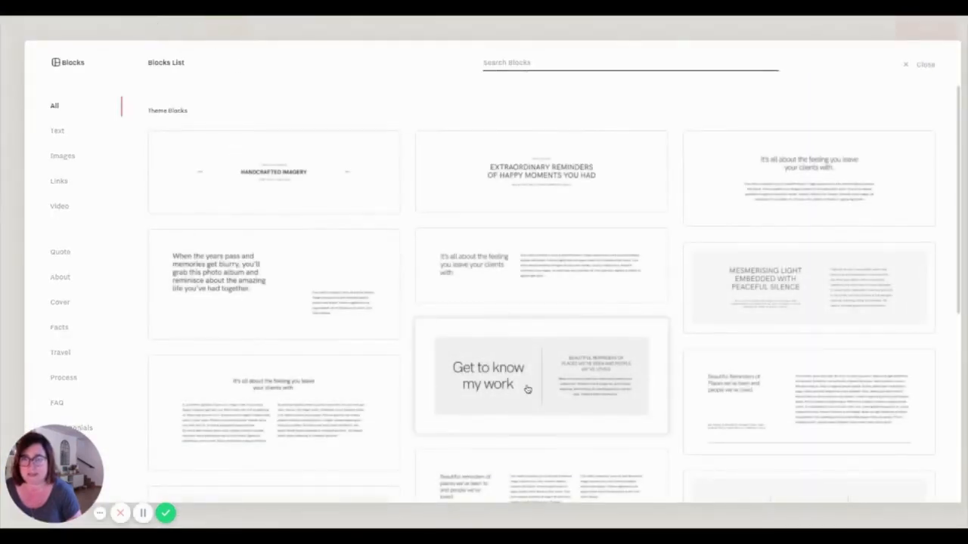
pyautogui.scroll(-3, 530, 388)
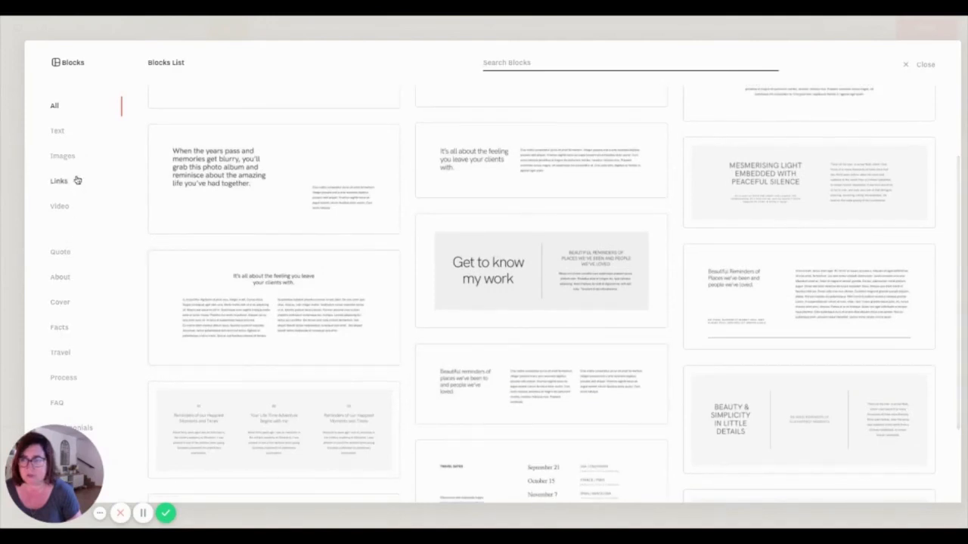
pyautogui.click(59, 132)
pyautogui.scroll(-1, 643, 437)
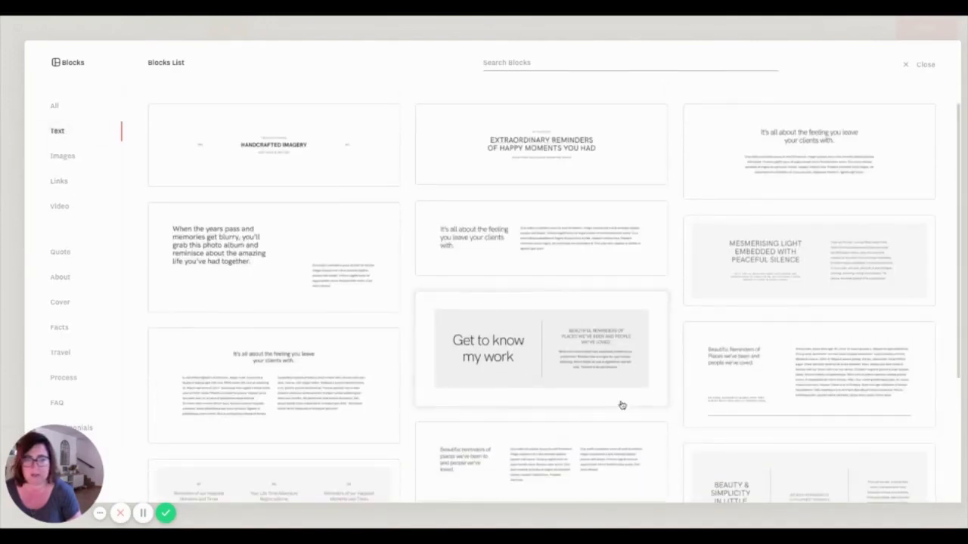
pyautogui.scroll(-3, 549, 394)
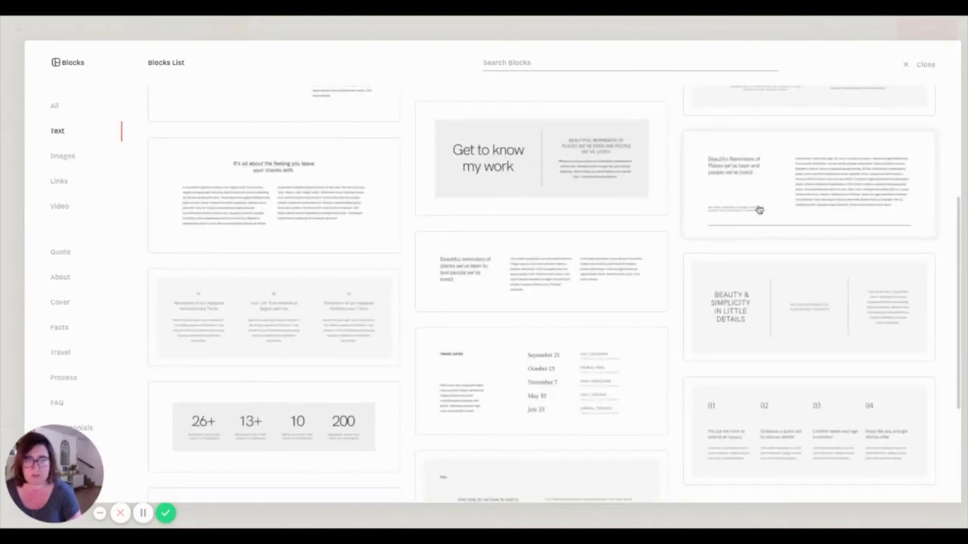
pyautogui.scroll(-2, 627, 329)
pyautogui.scroll(-1, 627, 330)
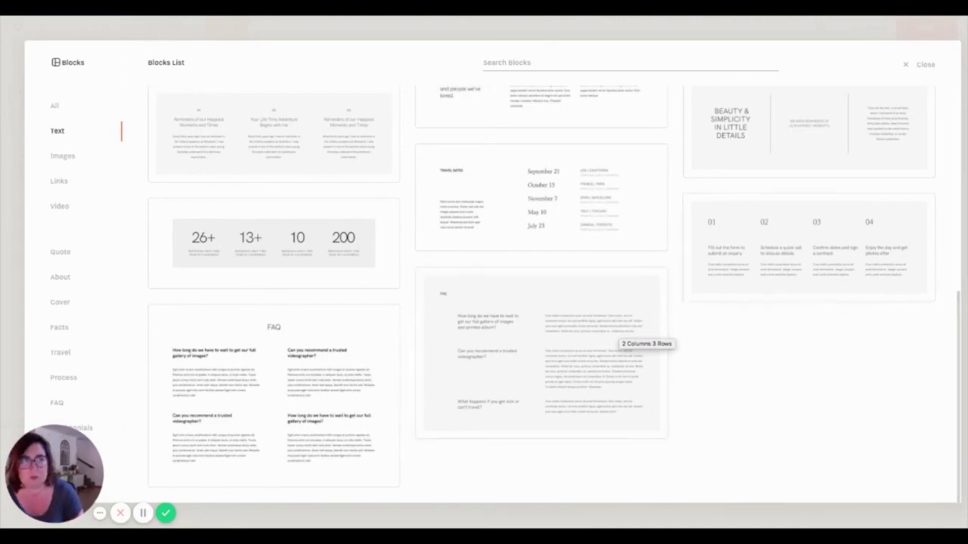
# Leave the post editor without saving and open the Global Layout of the Flotheme Posts settings
pyautogui.click(913, 66)
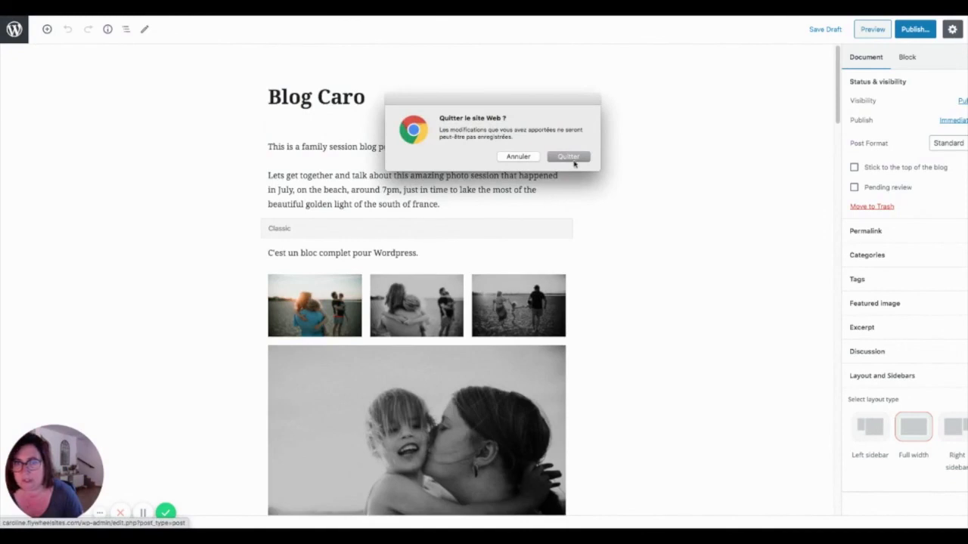
pyautogui.click(573, 158)
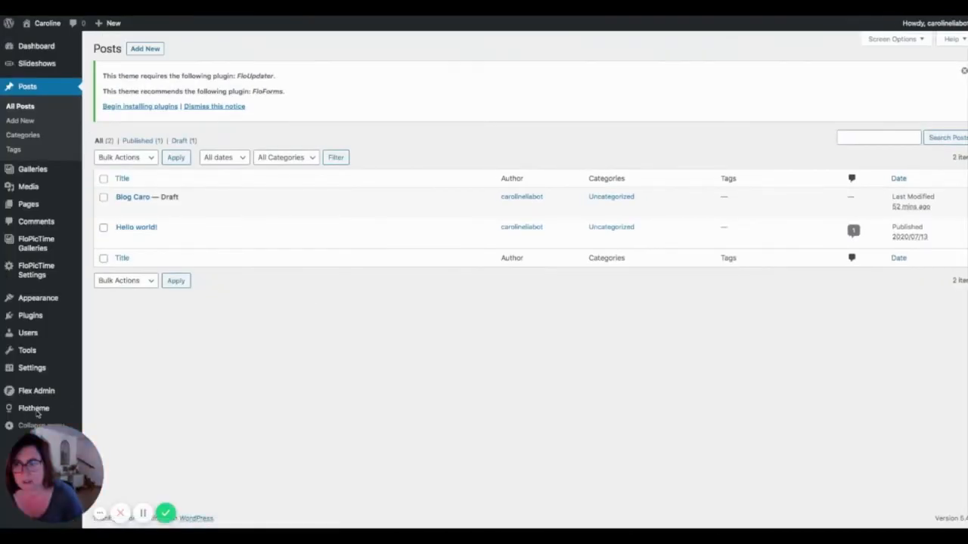
pyautogui.moveTo(71, 412)
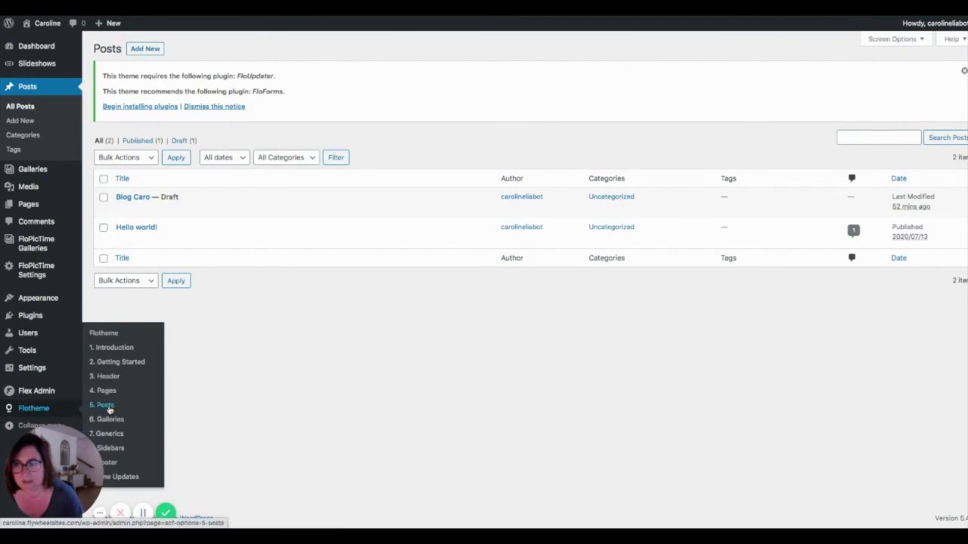
pyautogui.click(104, 406)
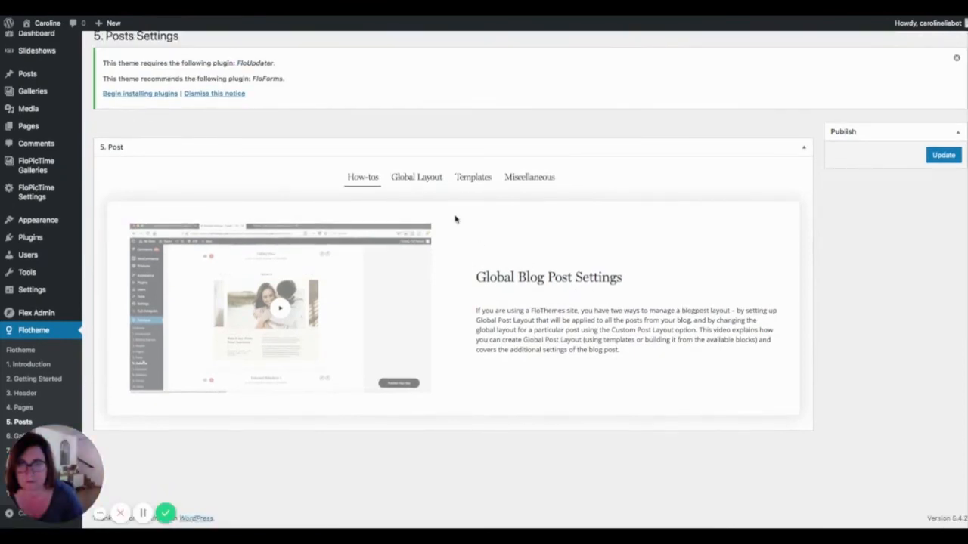
pyautogui.click(433, 181)
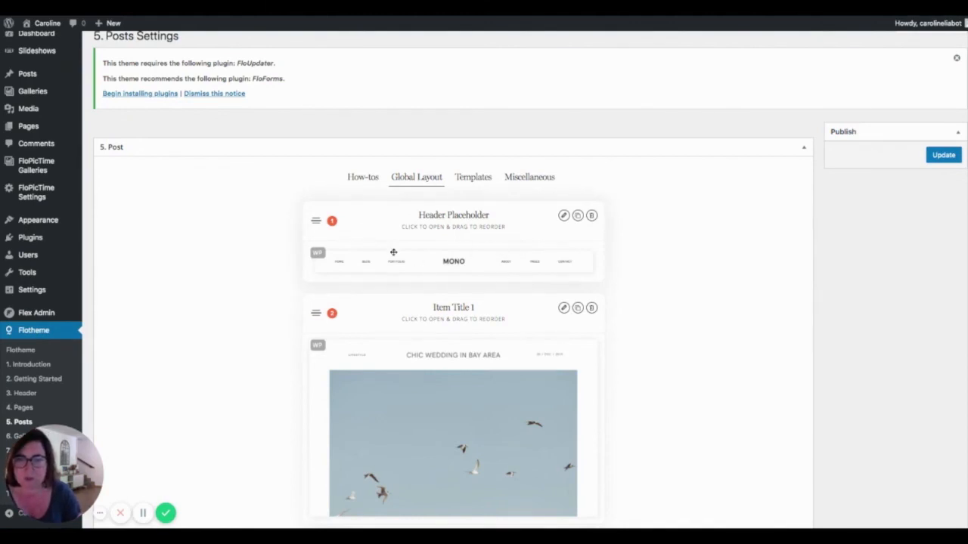
# Move the Related Items 1 block above the Share block in the global post layout
pyautogui.scroll(-5, 579, 328)
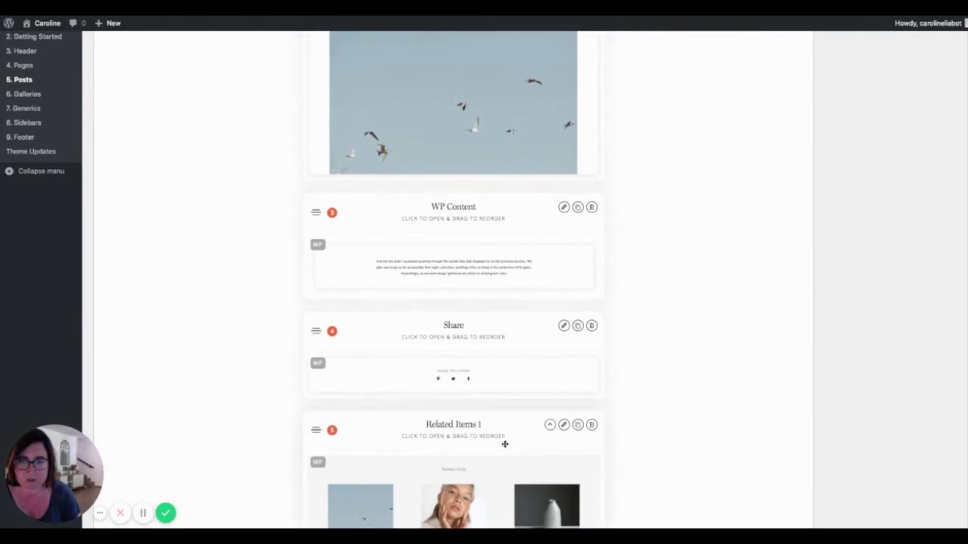
pyautogui.moveTo(474, 463); pyautogui.dragTo(484, 350)
# Delete the Comments block from the global post layout and save the updated Posts settings
pyautogui.scroll(-1, 494, 379)
pyautogui.scroll(-4, 494, 379)
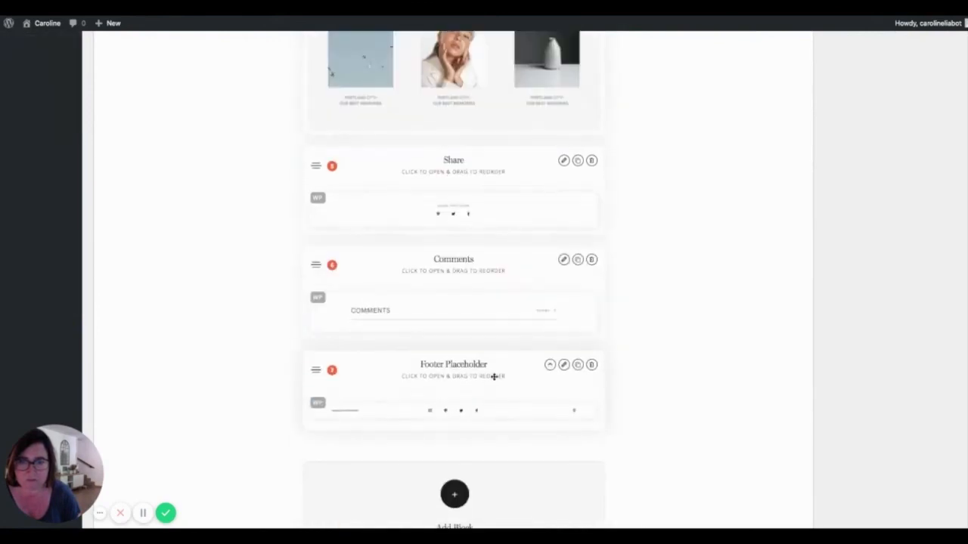
pyautogui.click(592, 259)
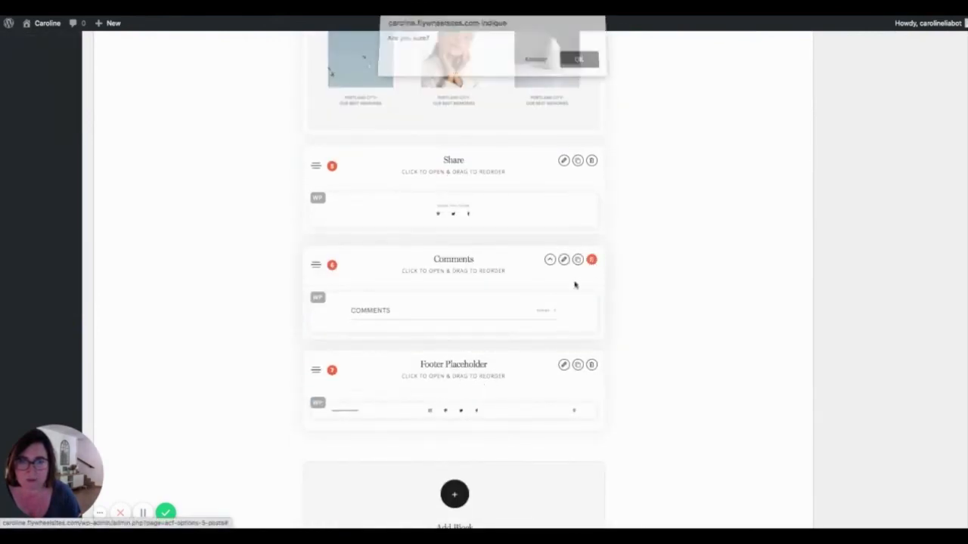
pyautogui.click(580, 64)
pyautogui.scroll(15, 504, 300)
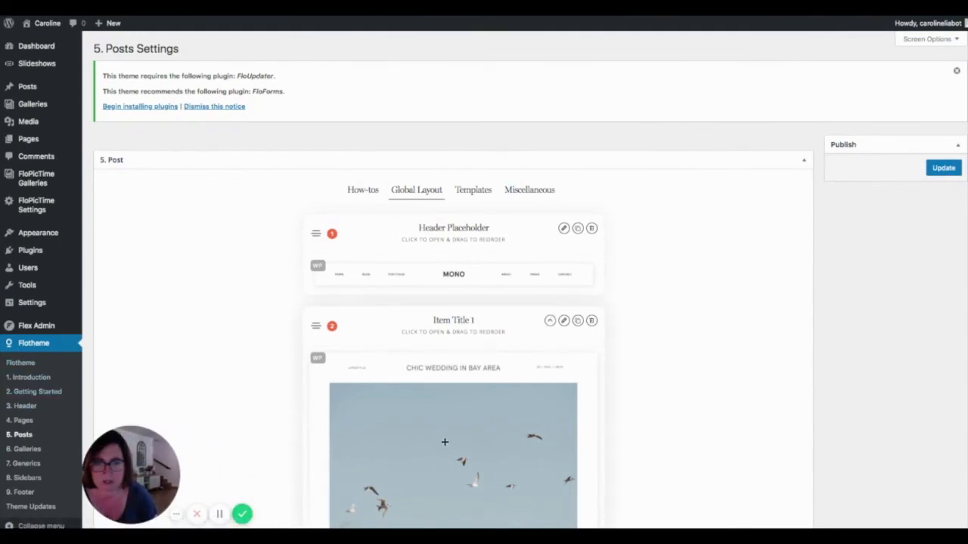
pyautogui.scroll(-3, 475, 398)
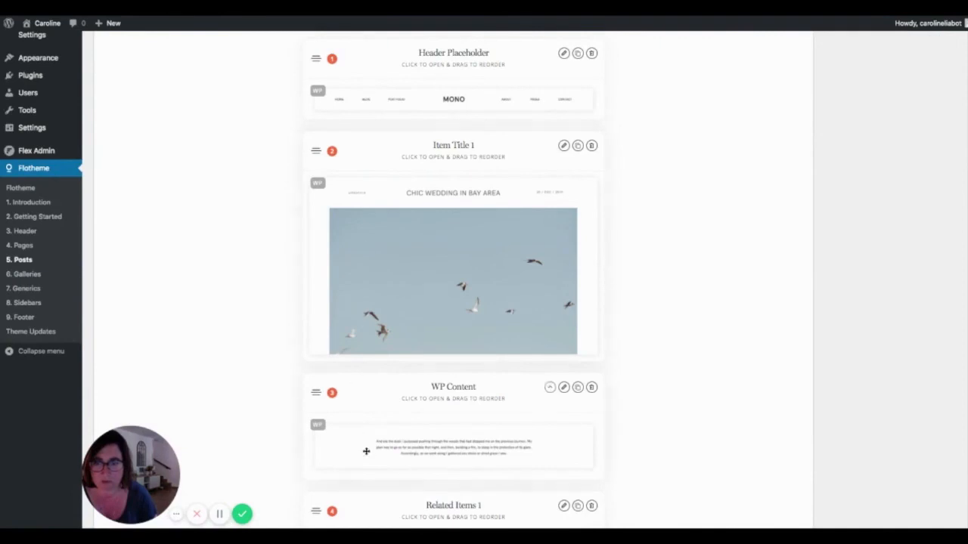
pyautogui.scroll(3, 496, 378)
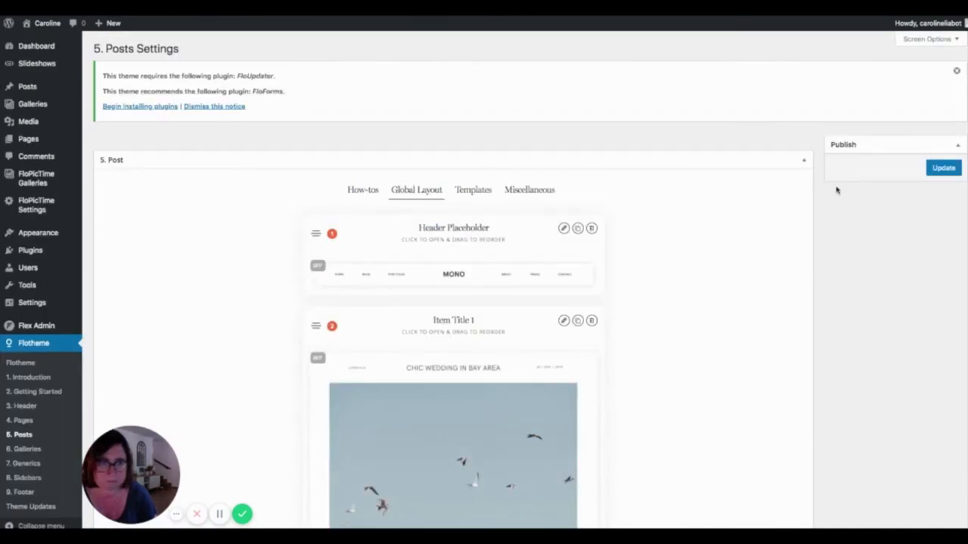
pyautogui.click(945, 171)
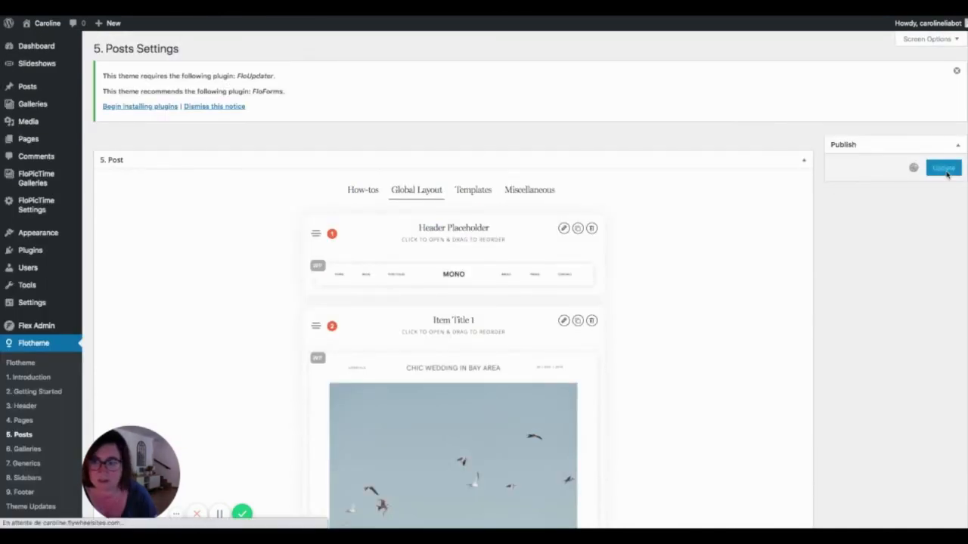